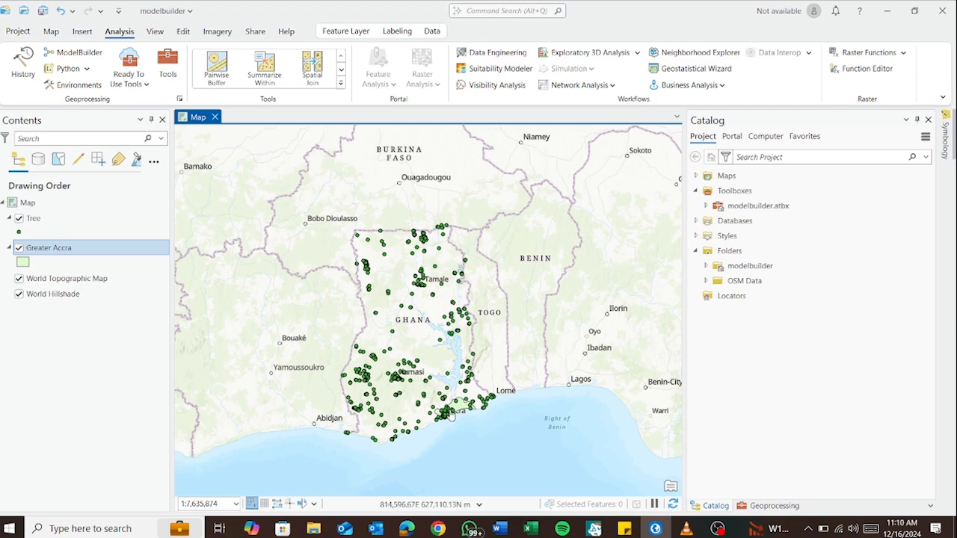
Examine how the Tree points are distributed inside the Greater Accra boundary compared with the rest of Ghana
{"action": "scroll", "coordinate": [469, 408], "scroll_direction": "up", "scroll_amount": 4}
{"action": "scroll", "coordinate": [413, 424], "scroll_direction": "up", "scroll_amount": 3}
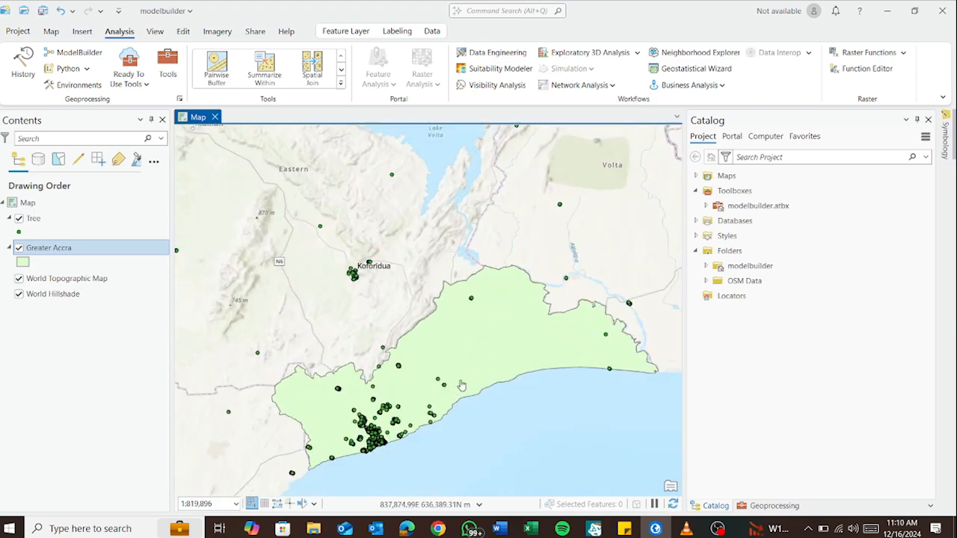
{"action": "scroll", "coordinate": [527, 379], "scroll_direction": "down", "scroll_amount": 4}
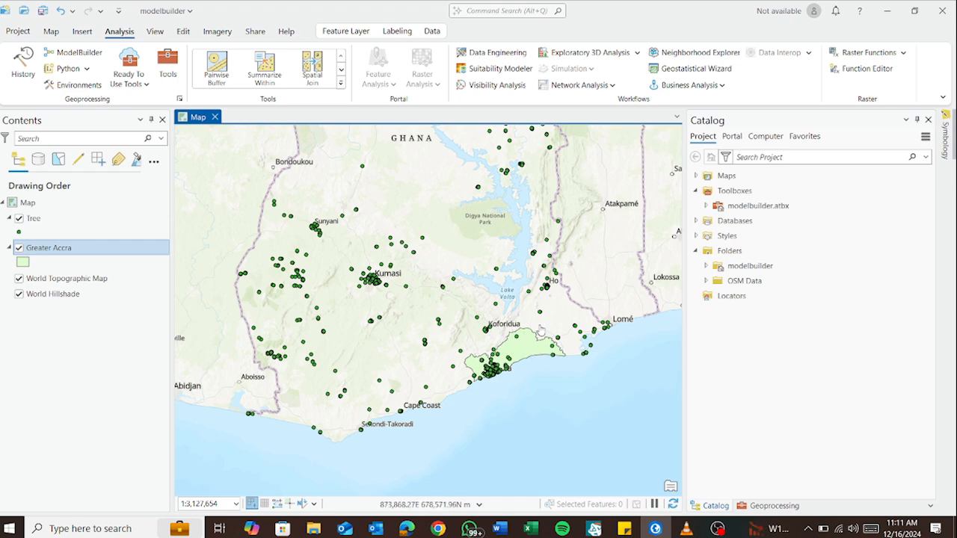
{"action": "left_click_drag", "start_coordinate": [530, 349], "coordinate": [486, 374]}
{"action": "scroll", "coordinate": [489, 357], "scroll_direction": "down", "scroll_amount": 2}
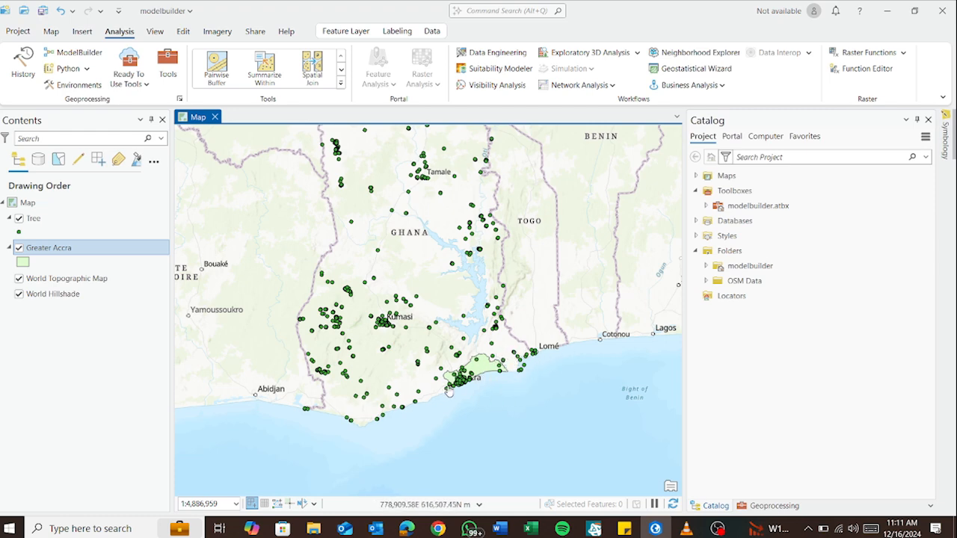
{"action": "scroll", "coordinate": [488, 387], "scroll_direction": "up", "scroll_amount": 3}
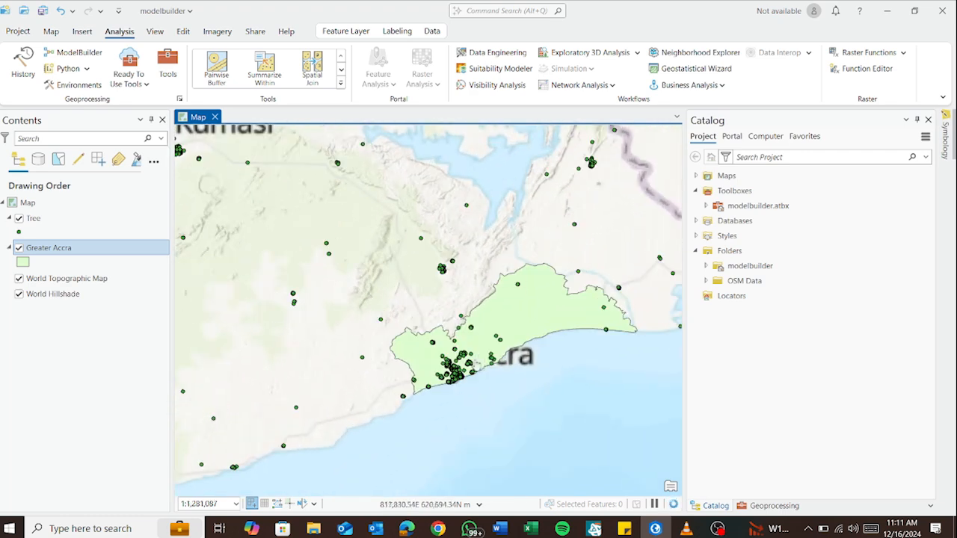
{"action": "scroll", "coordinate": [481, 357], "scroll_direction": "up", "scroll_amount": 3}
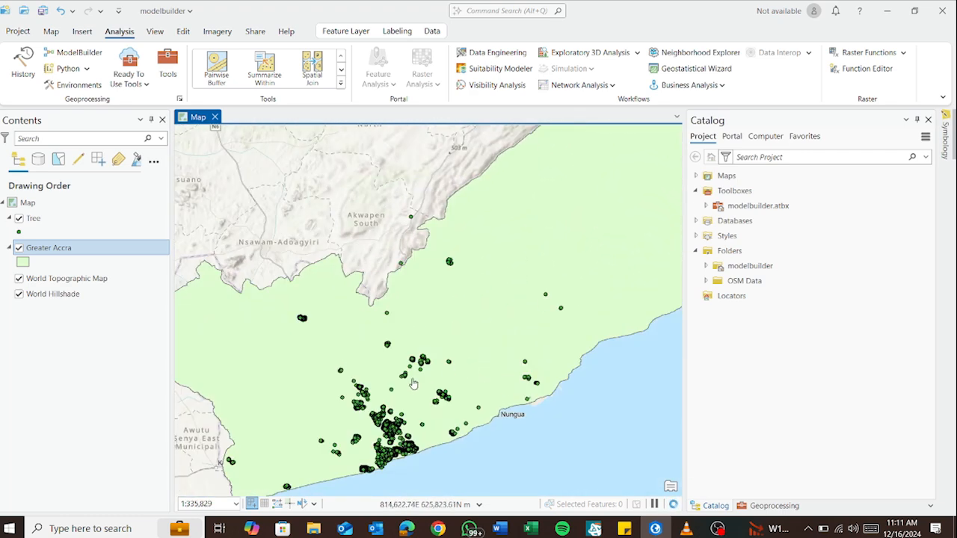
{"action": "left_click_drag", "start_coordinate": [500, 394], "coordinate": [532, 347]}
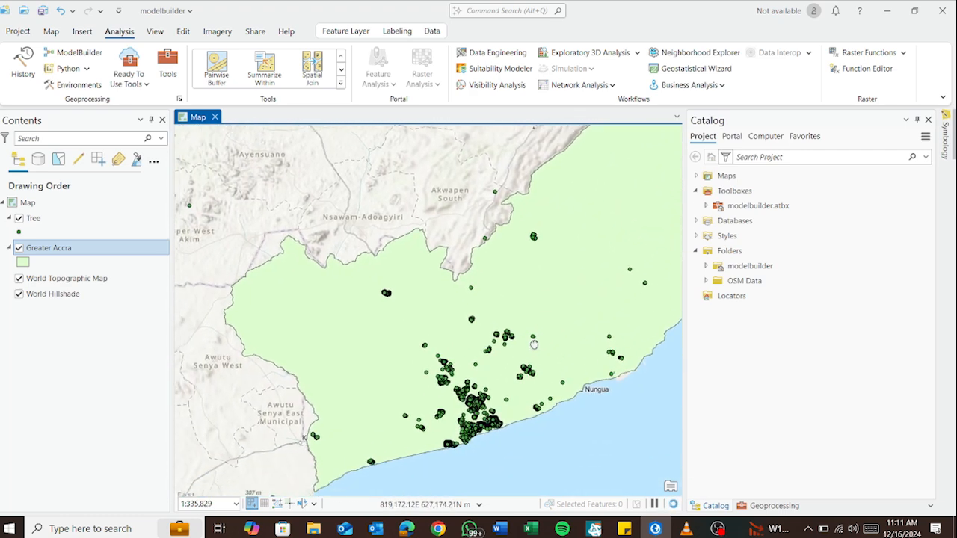
{"action": "scroll", "coordinate": [530, 353], "scroll_direction": "down", "scroll_amount": 2}
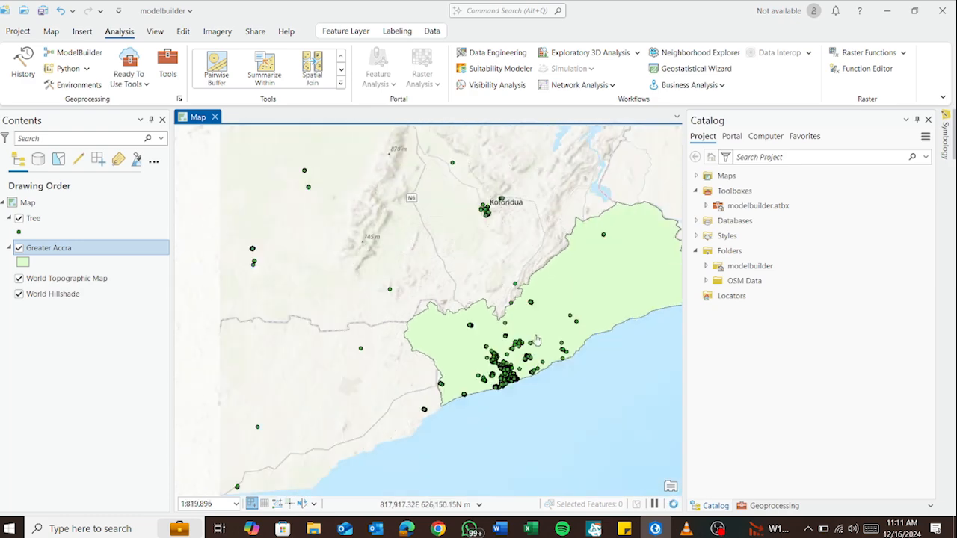
{"action": "scroll", "coordinate": [454, 364], "scroll_direction": "down", "scroll_amount": 3}
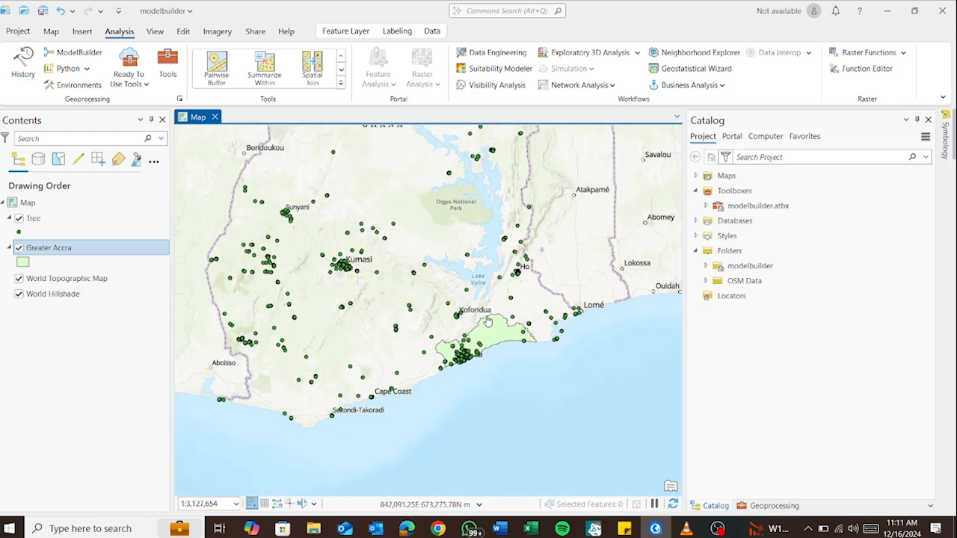
{"action": "scroll", "coordinate": [484, 340], "scroll_direction": "down", "scroll_amount": 2}
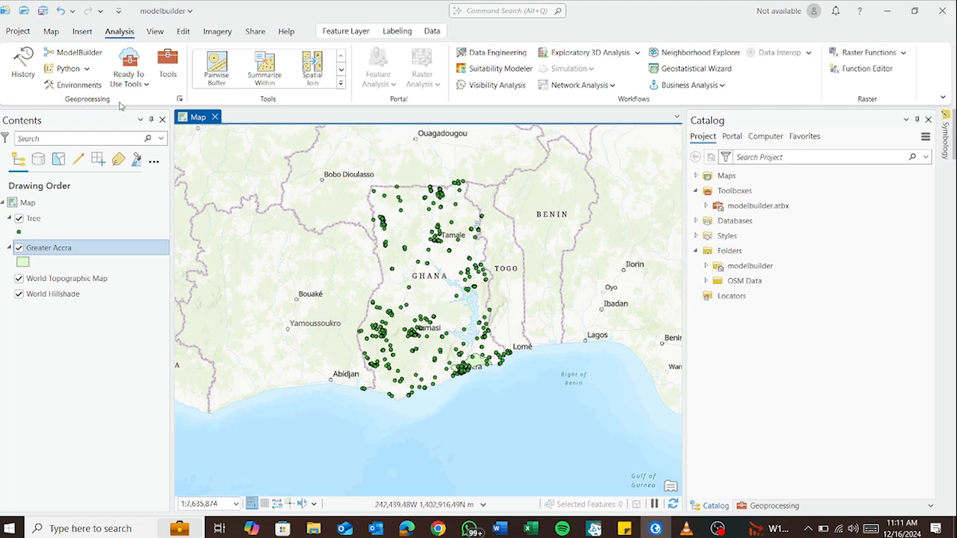
Create a new empty model in ModelBuilder and look at the available model export options
{"action": "left_click", "coordinate": [71, 54]}
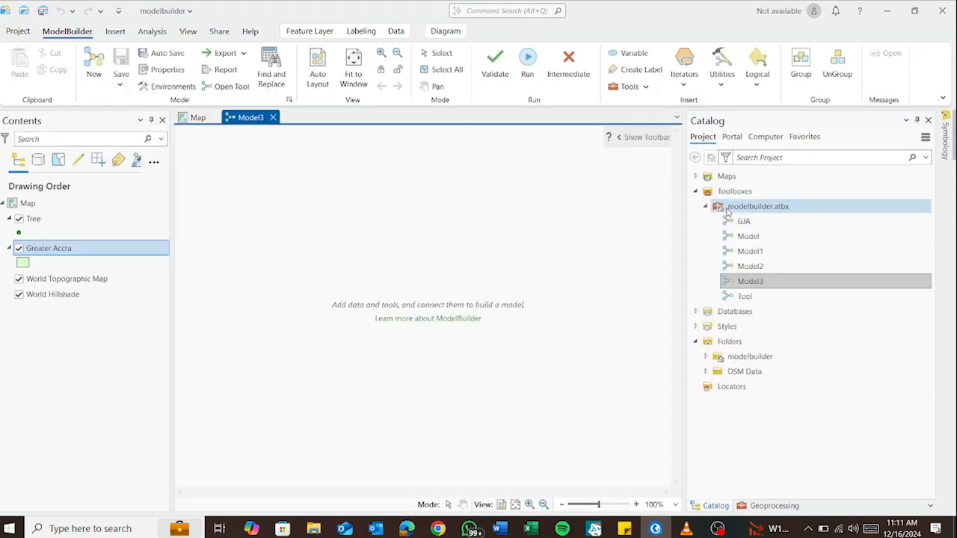
{"action": "left_click", "coordinate": [705, 206]}
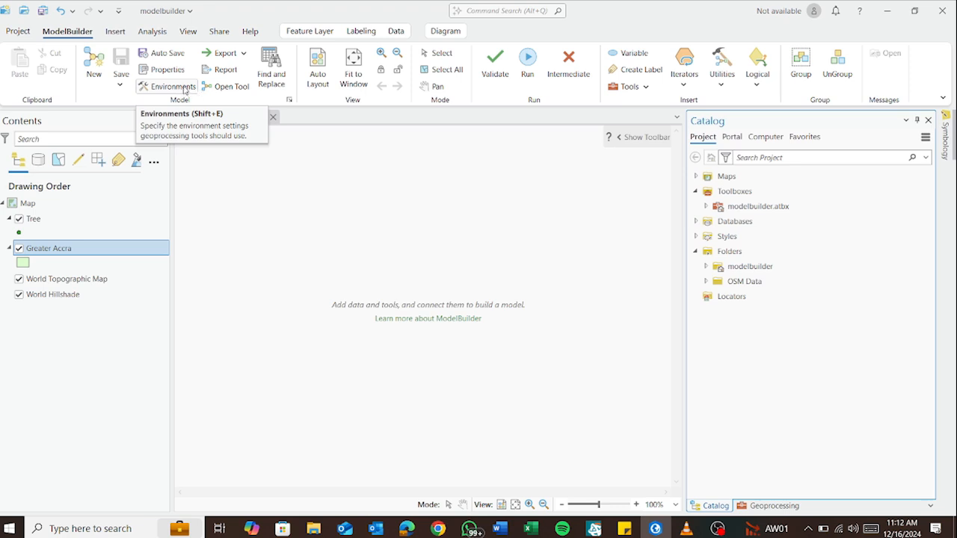
{"action": "left_click", "coordinate": [244, 54]}
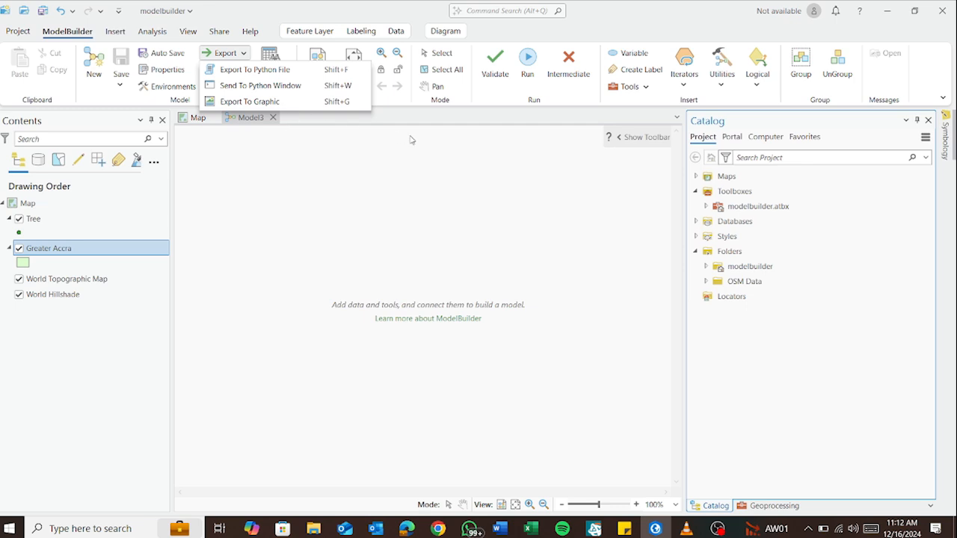
{"action": "left_click", "coordinate": [377, 233]}
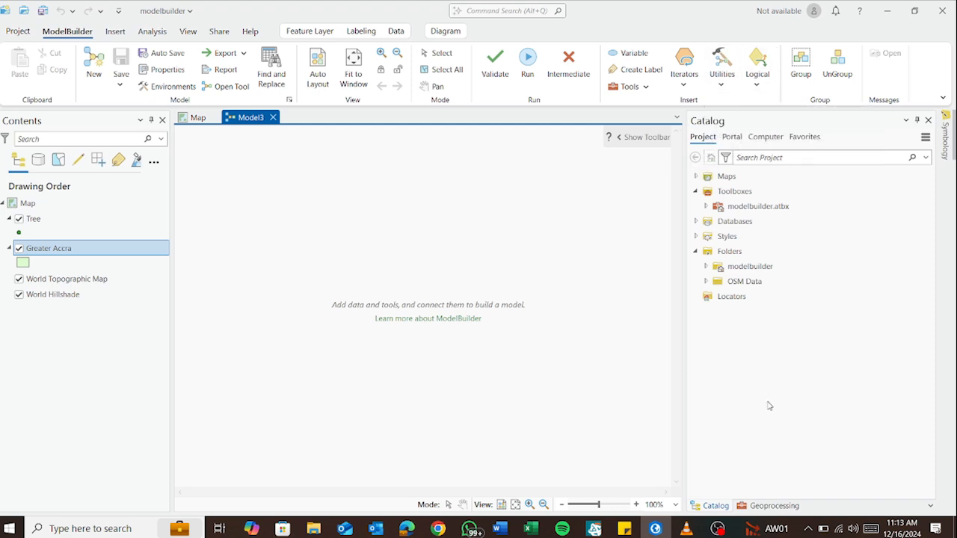
Add the Tree and Greater Accra layers to the model canvas as input variables, one above the other
{"action": "left_click", "coordinate": [75, 226]}
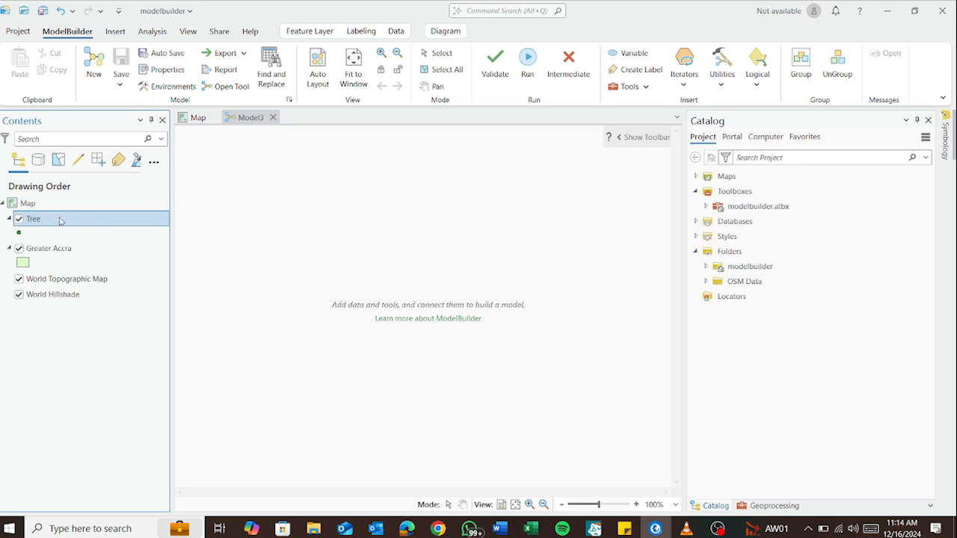
{"action": "left_click_drag", "start_coordinate": [61, 221], "coordinate": [265, 262]}
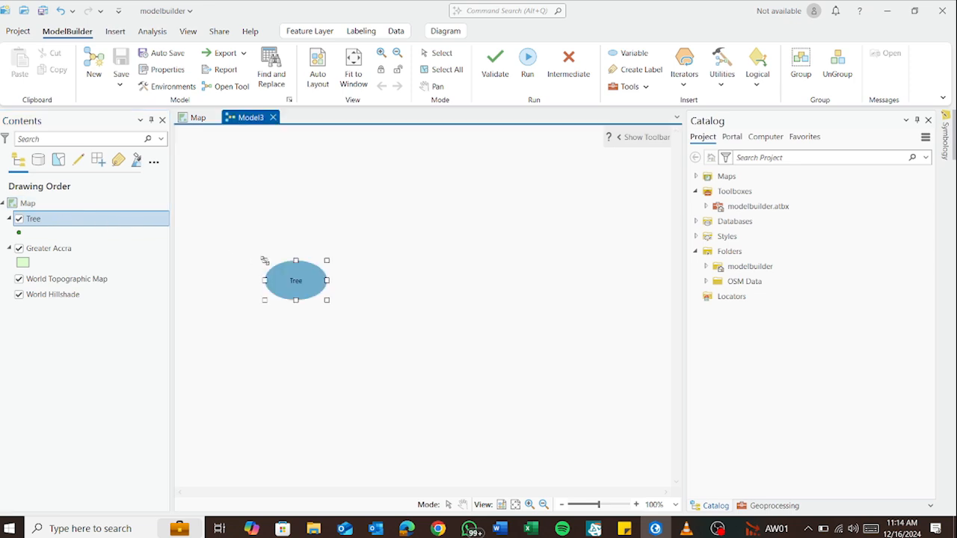
{"action": "left_click", "coordinate": [57, 252]}
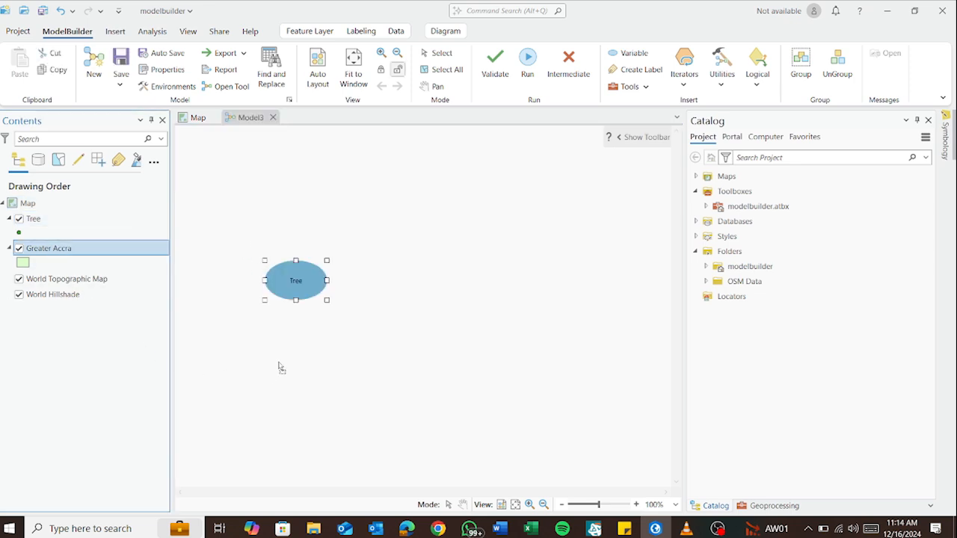
{"action": "left_click_drag", "start_coordinate": [285, 352], "coordinate": [287, 333]}
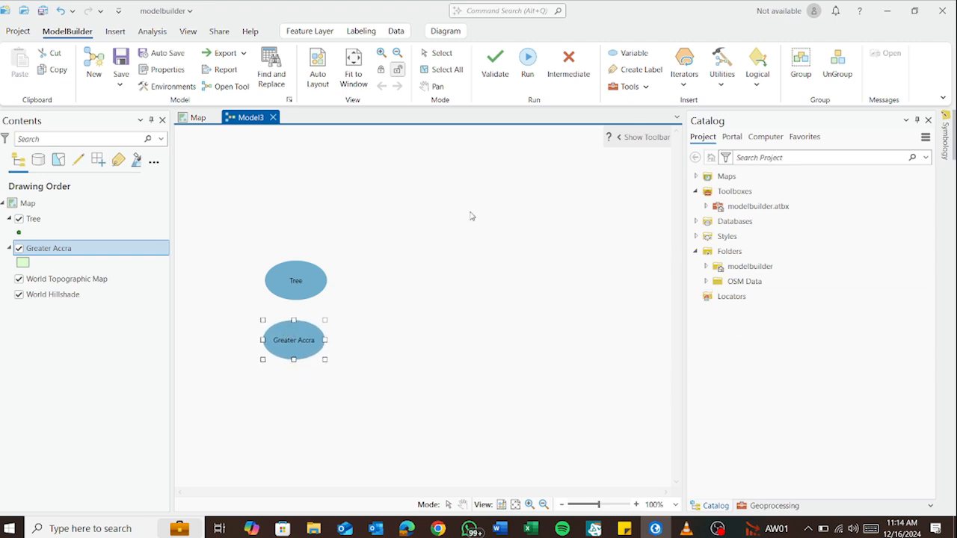
Search the geoprocessing tools for CLIP and place the Clip (Analysis Tools) tool beside the two input variables
{"action": "left_click", "coordinate": [646, 87]}
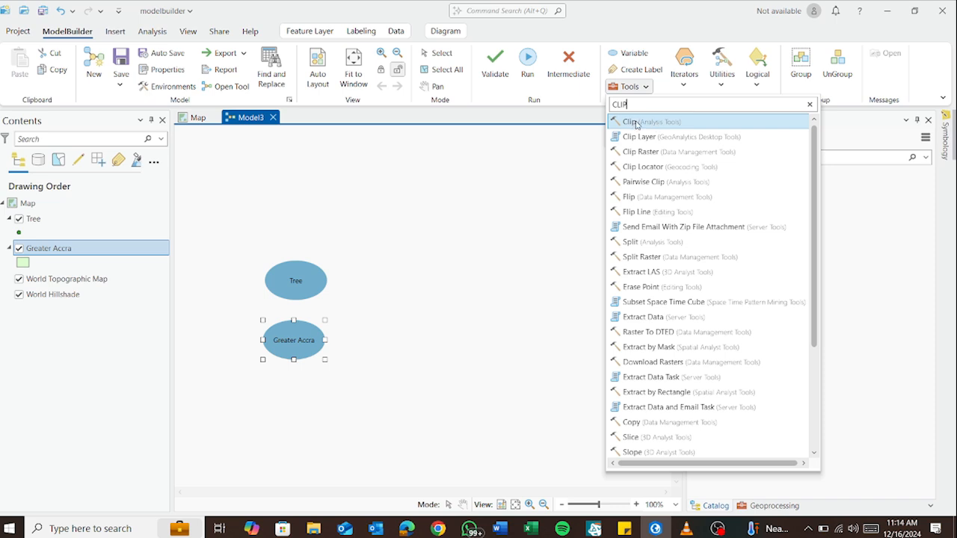
{"action": "left_click_drag", "start_coordinate": [636, 125], "coordinate": [382, 314]}
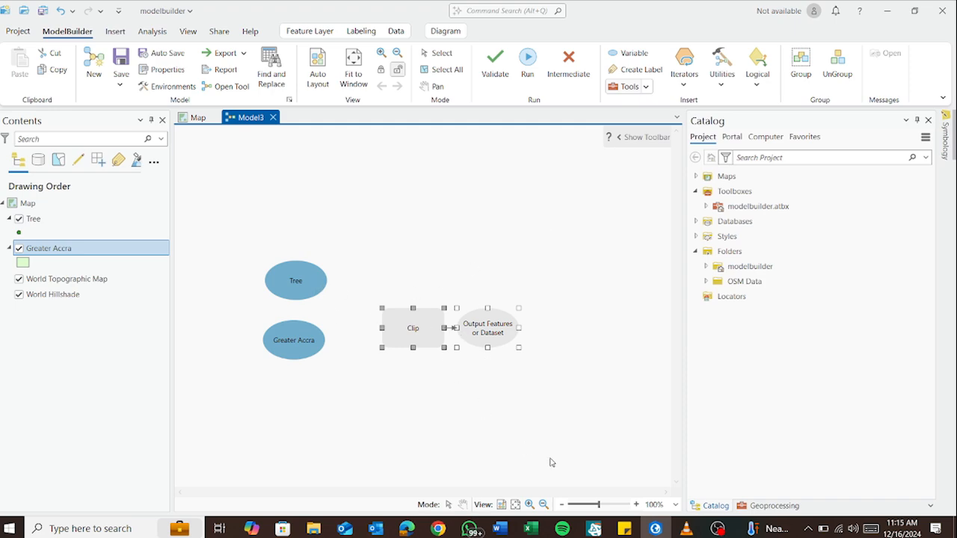
{"action": "left_click", "coordinate": [656, 528]}
{"action": "double_click", "coordinate": [530, 340]}
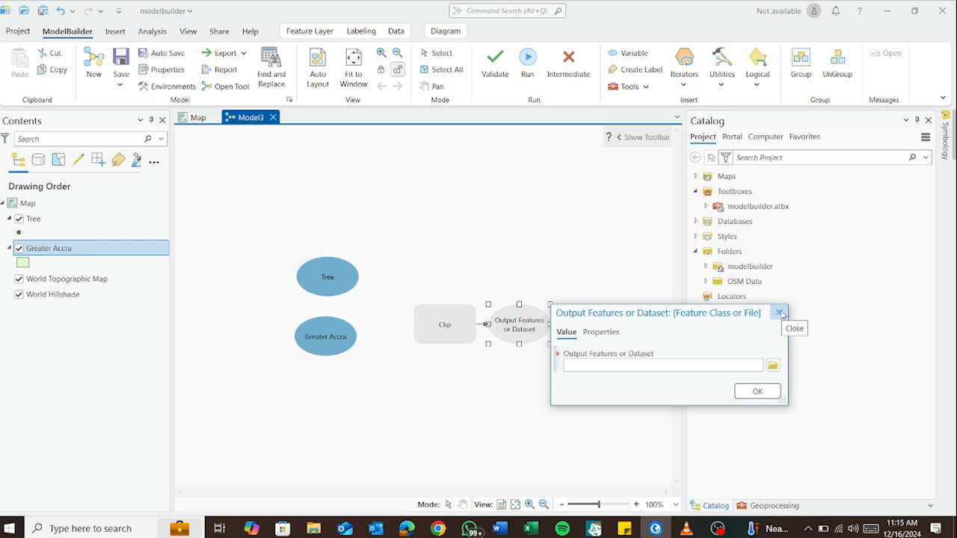
{"action": "left_click", "coordinate": [780, 314]}
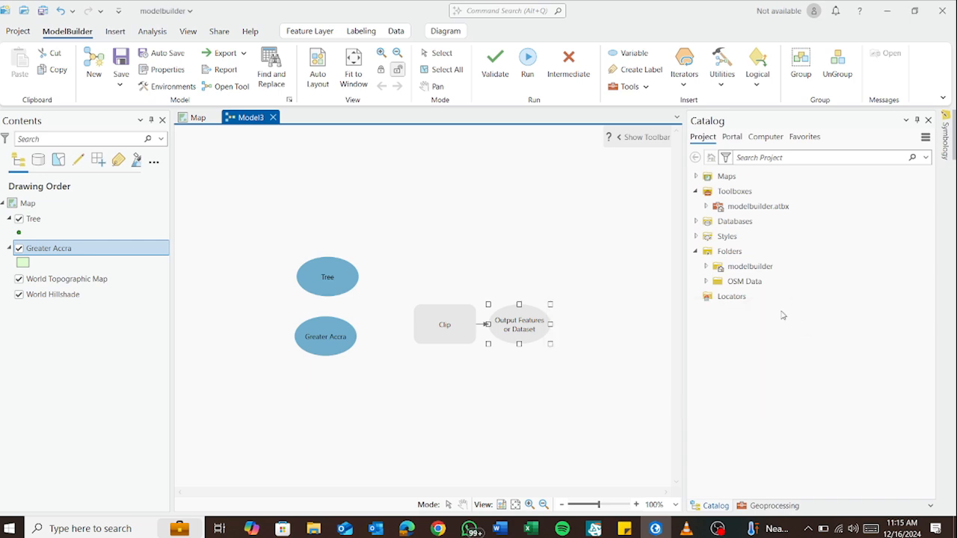
{"action": "left_click", "coordinate": [338, 287]}
{"action": "mouse_move", "coordinate": [426, 332]}
{"action": "left_click", "coordinate": [465, 363]}
Configure the Clip tool with model variable Tree:1 as the input features and Greater Accra:1 as the clip features
{"action": "double_click", "coordinate": [437, 331]}
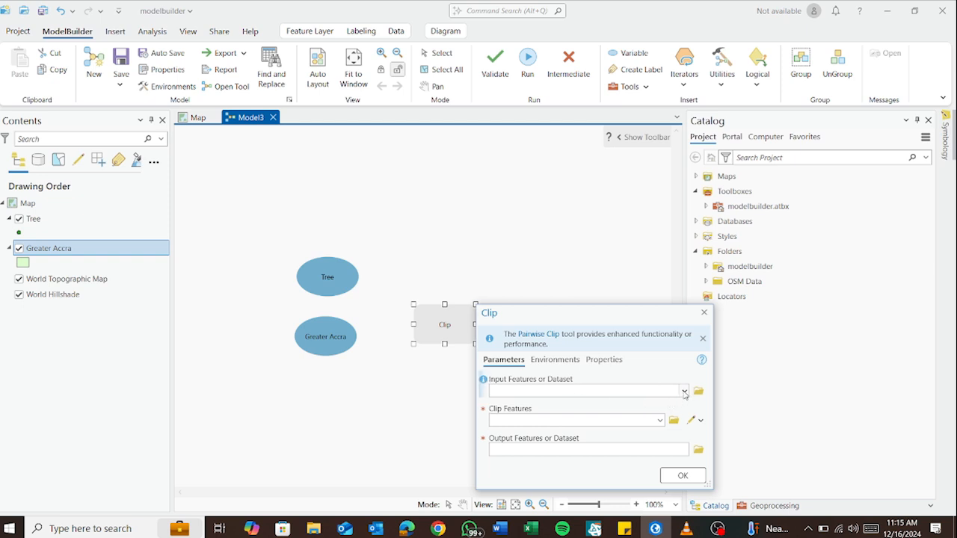
{"action": "left_click", "coordinate": [683, 392]}
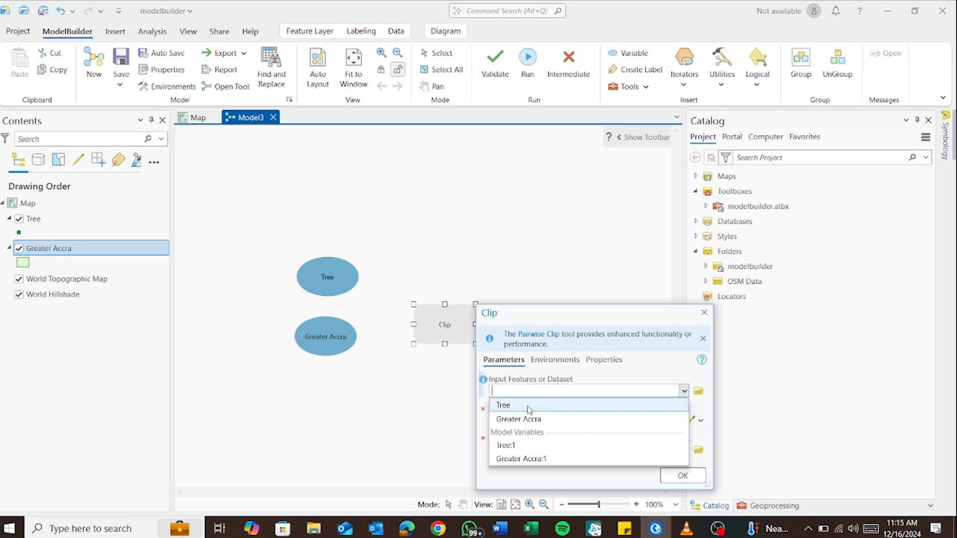
{"action": "left_click", "coordinate": [508, 446]}
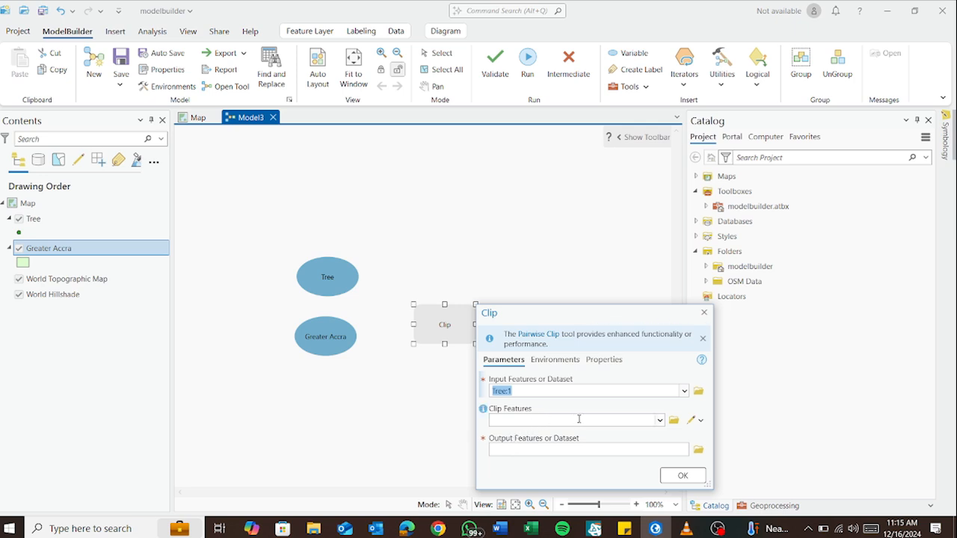
{"action": "left_click", "coordinate": [661, 422]}
{"action": "left_click", "coordinate": [660, 421]}
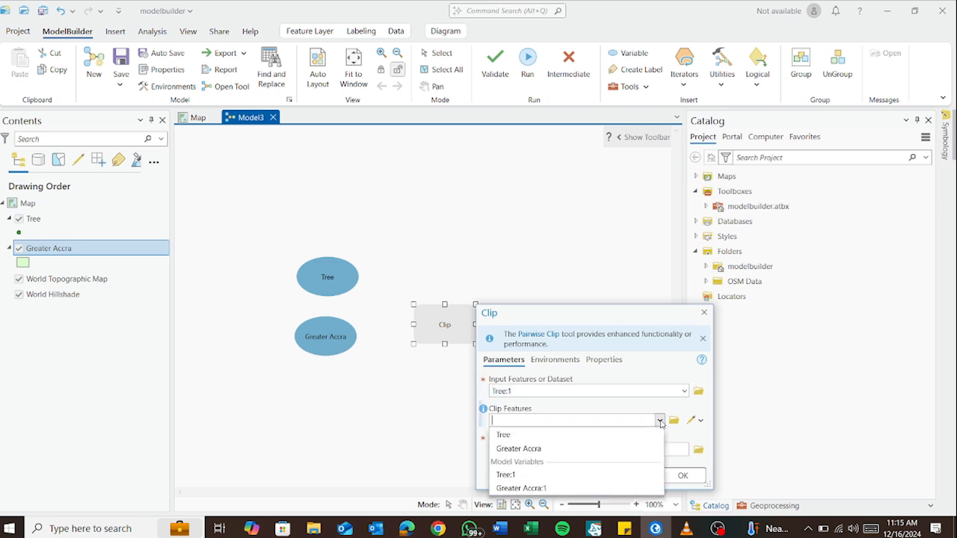
{"action": "left_click", "coordinate": [584, 488]}
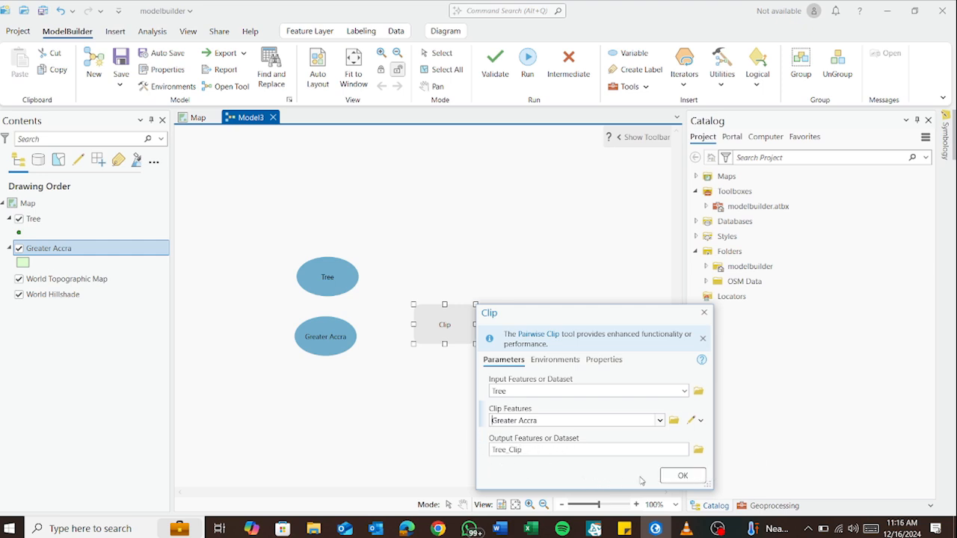
{"action": "left_click", "coordinate": [682, 476]}
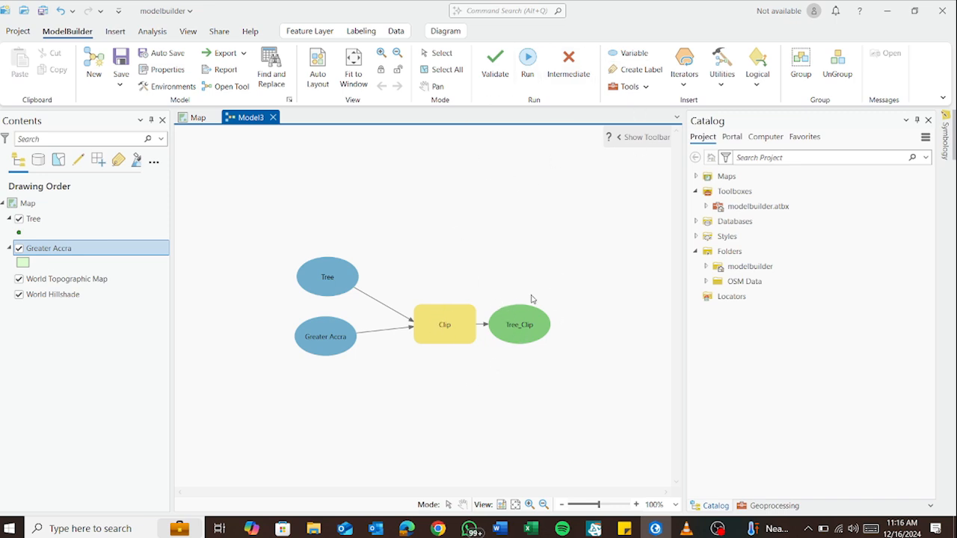
Validate and run the Clip model
{"action": "left_click", "coordinate": [502, 64]}
{"action": "left_click", "coordinate": [528, 60]}
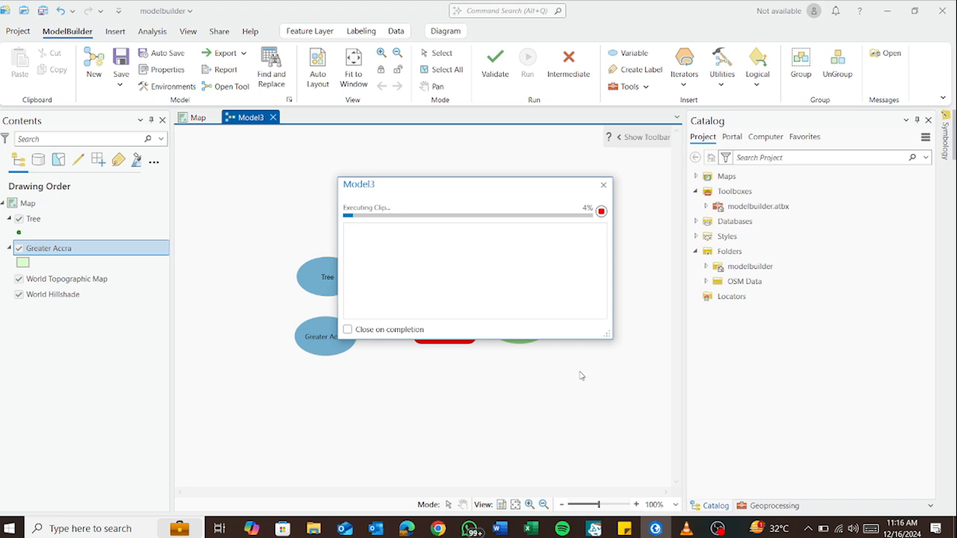
{"action": "scroll", "coordinate": [553, 294], "scroll_direction": "down", "scroll_amount": 1}
{"action": "scroll", "coordinate": [535, 297], "scroll_direction": "up", "scroll_amount": 1}
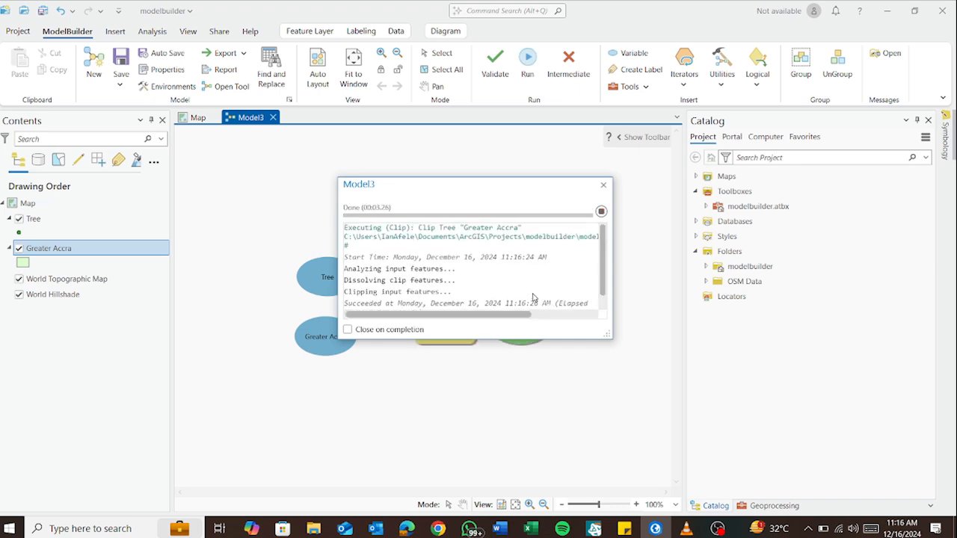
{"action": "left_click", "coordinate": [603, 187]}
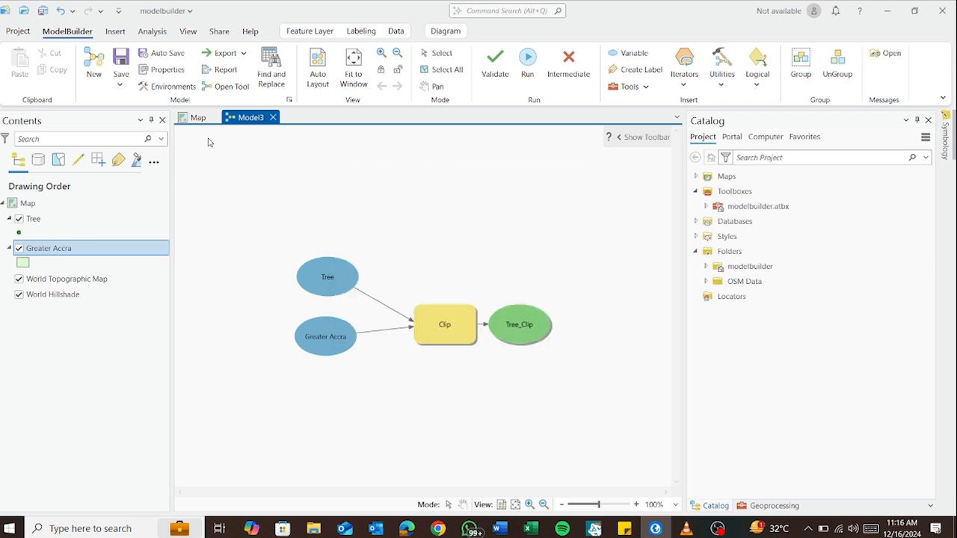
Add the Tree_Clip feature class from modelbuilder.gdb to the map as the topmost layer
{"action": "left_click", "coordinate": [197, 118]}
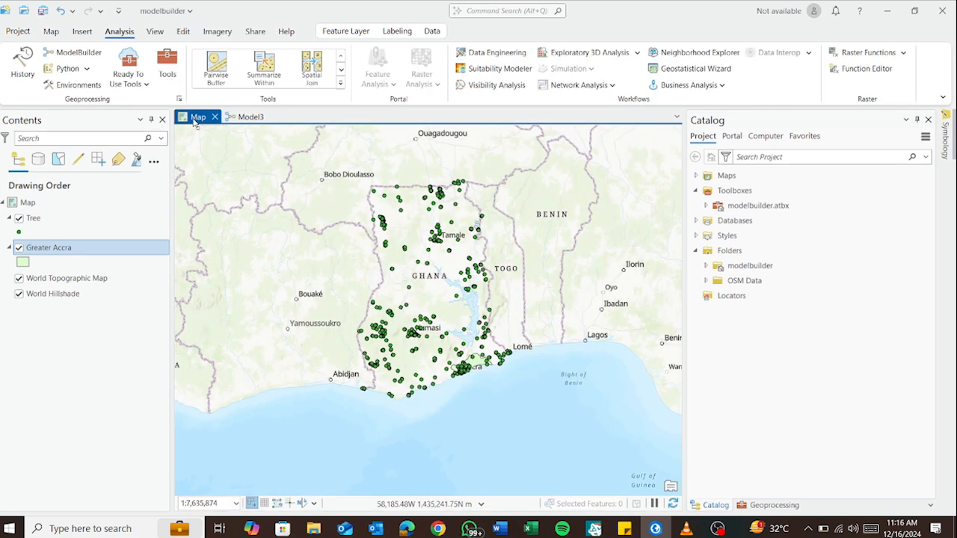
{"action": "left_click", "coordinate": [695, 221]}
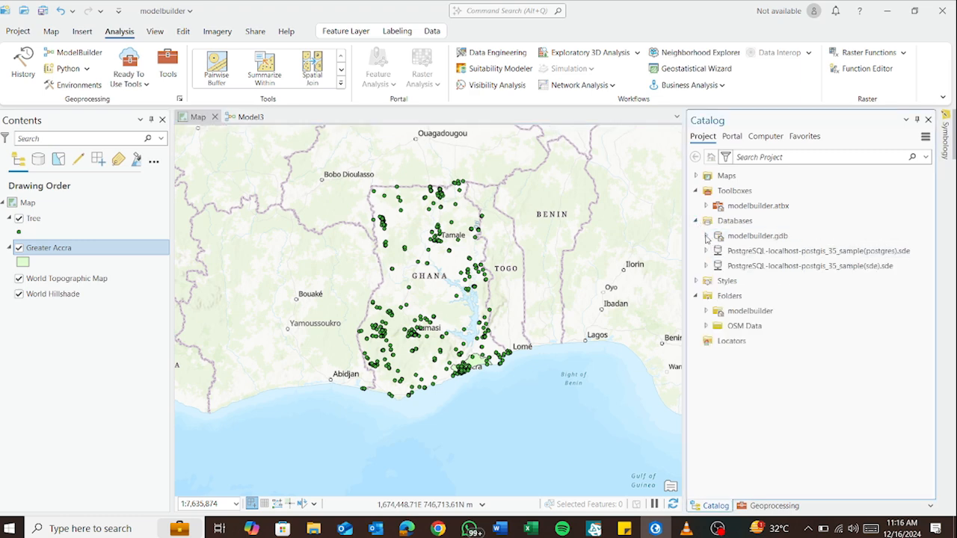
{"action": "left_click", "coordinate": [706, 236]}
{"action": "left_click", "coordinate": [774, 270]}
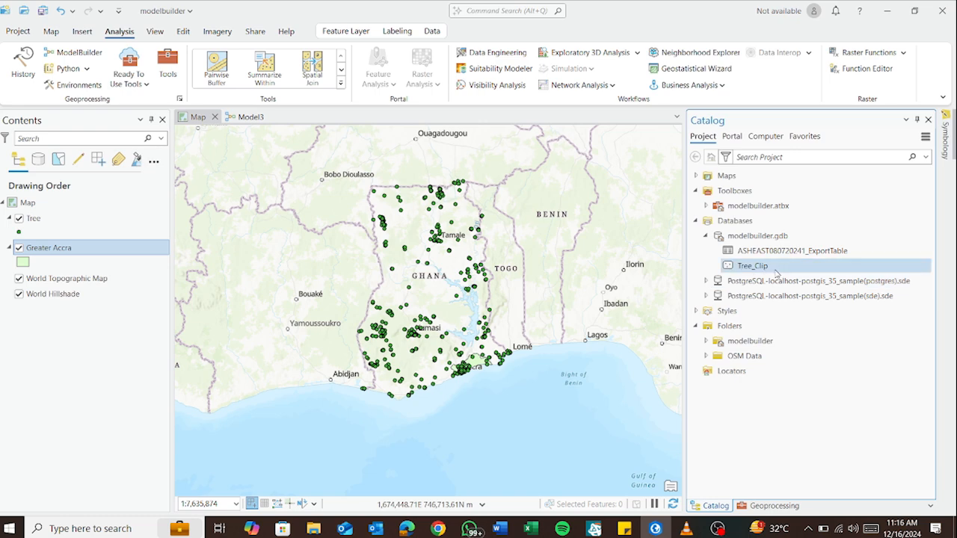
{"action": "left_click_drag", "start_coordinate": [785, 273], "coordinate": [160, 221]}
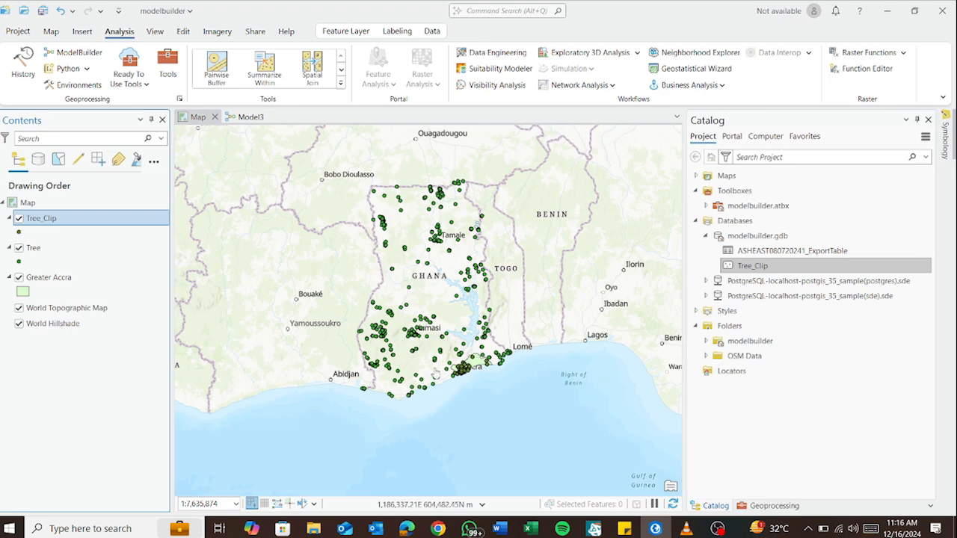
Hide the original Tree layer and examine the clipped tree points within the Greater Accra boundary
{"action": "scroll", "coordinate": [488, 378], "scroll_direction": "up", "scroll_amount": 3}
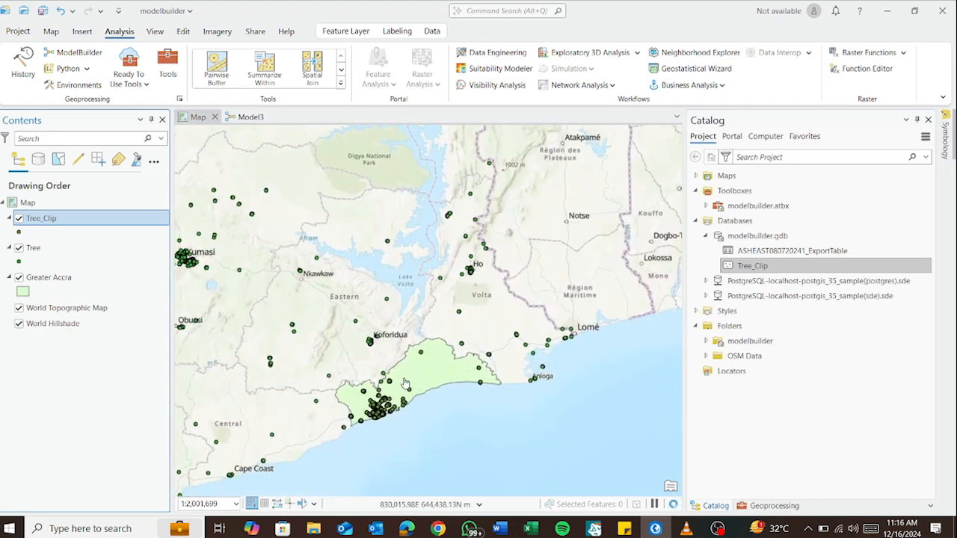
{"action": "scroll", "coordinate": [405, 383], "scroll_direction": "up", "scroll_amount": 3}
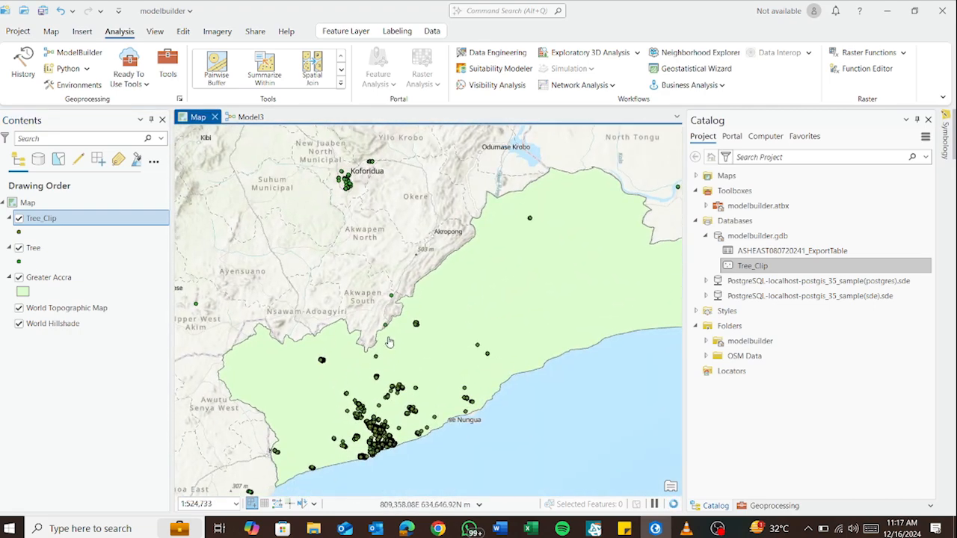
{"action": "scroll", "coordinate": [381, 351], "scroll_direction": "down", "scroll_amount": 3}
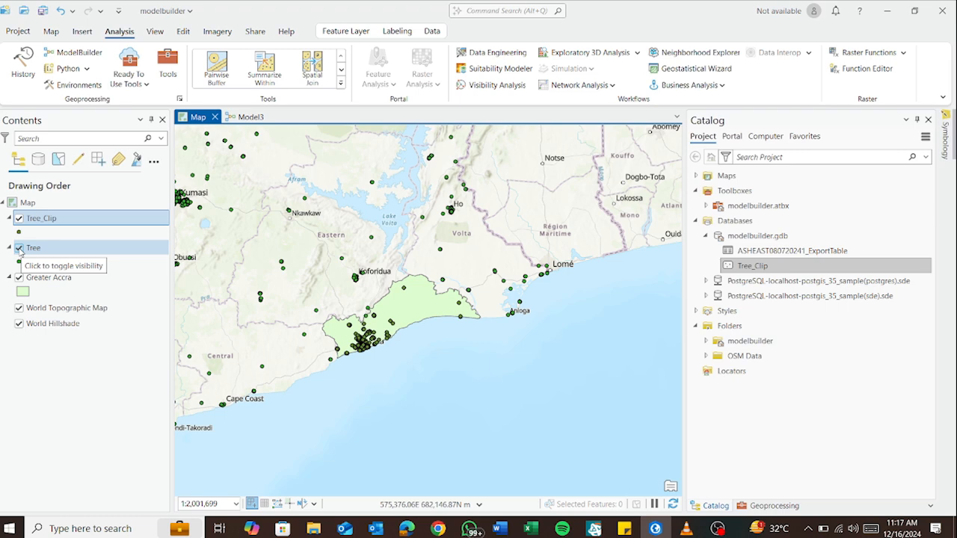
{"action": "left_click", "coordinate": [19, 249]}
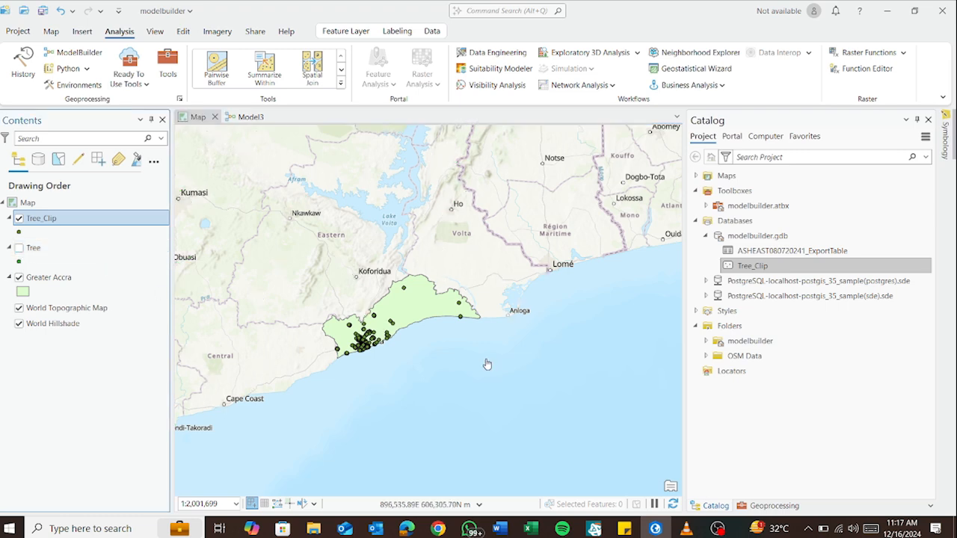
{"action": "scroll", "coordinate": [391, 332], "scroll_direction": "up", "scroll_amount": 5}
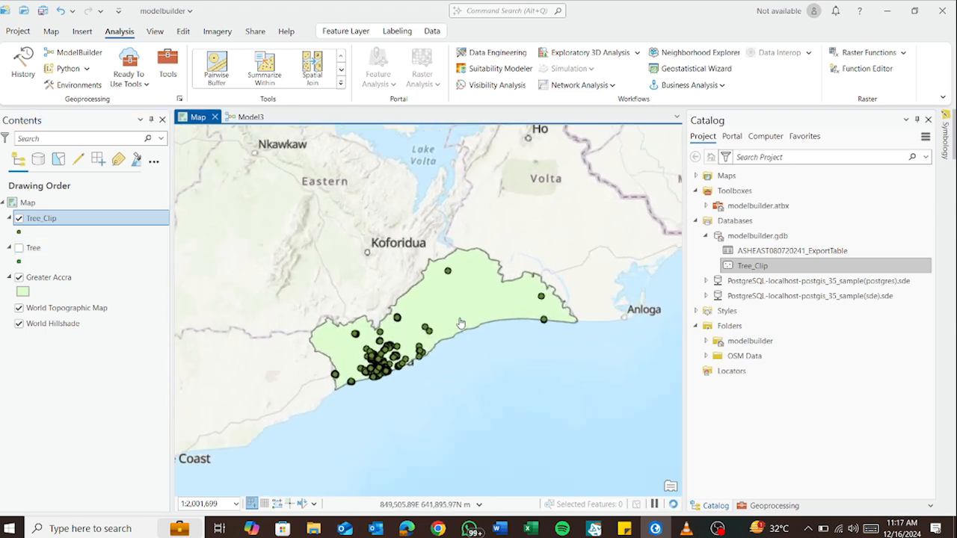
{"action": "left_click_drag", "start_coordinate": [400, 346], "coordinate": [451, 338]}
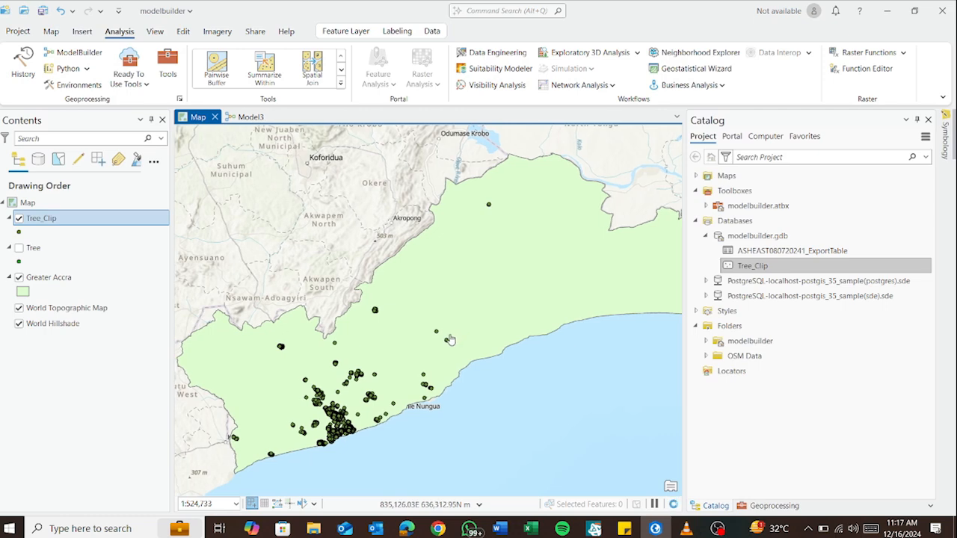
{"action": "scroll", "coordinate": [460, 344], "scroll_direction": "down", "scroll_amount": 3}
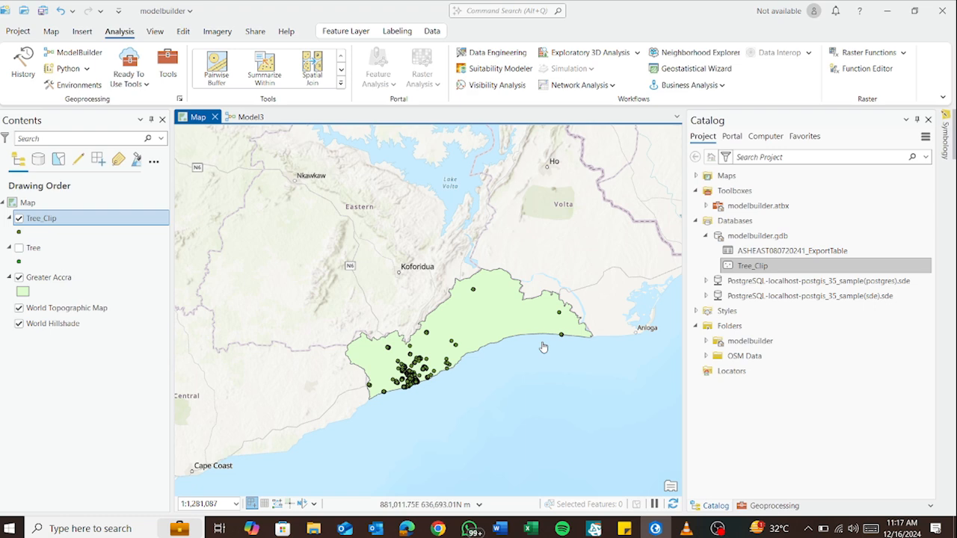
{"action": "scroll", "coordinate": [460, 281], "scroll_direction": "down", "scroll_amount": 3}
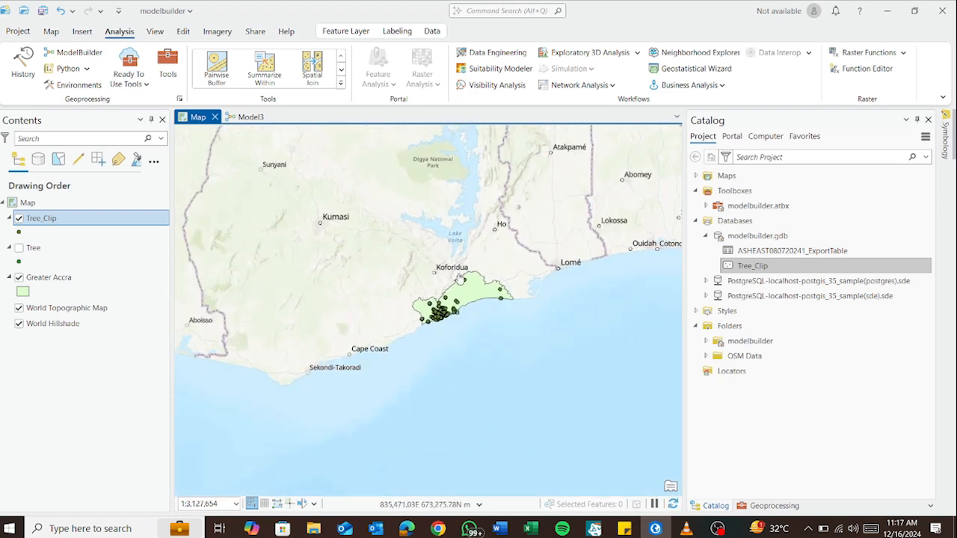
{"action": "left_click_drag", "start_coordinate": [432, 259], "coordinate": [405, 316]}
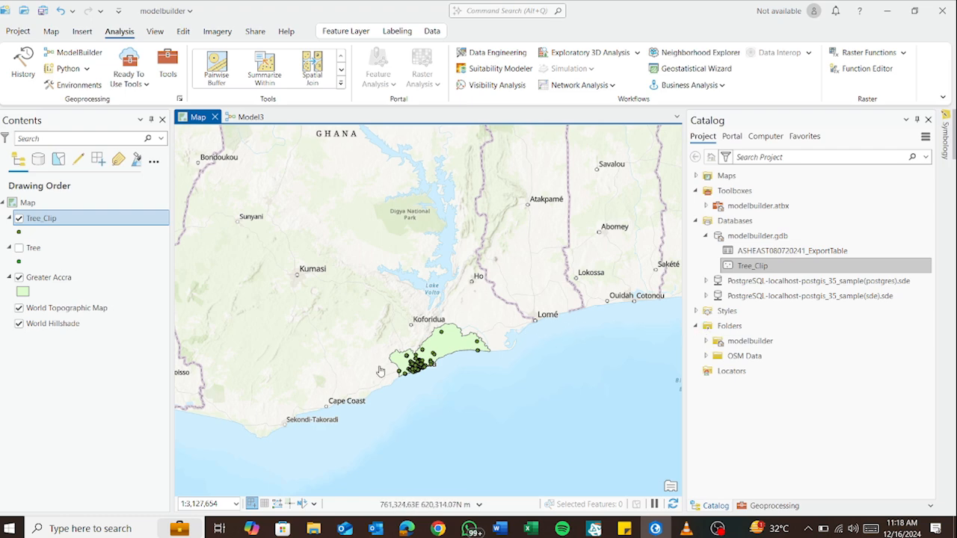
Change the Greater Accra layer's symbol to the thinner unfilled Black Outline from the ArcGIS 2D gallery
{"action": "left_click", "coordinate": [24, 292]}
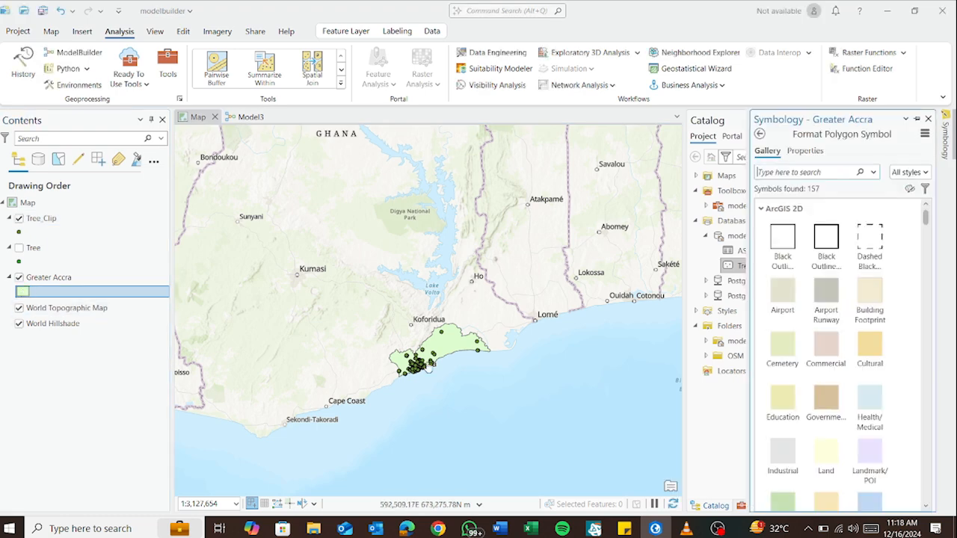
{"action": "scroll", "coordinate": [874, 408], "scroll_direction": "down", "scroll_amount": 2}
{"action": "scroll", "coordinate": [870, 463], "scroll_direction": "up", "scroll_amount": 3}
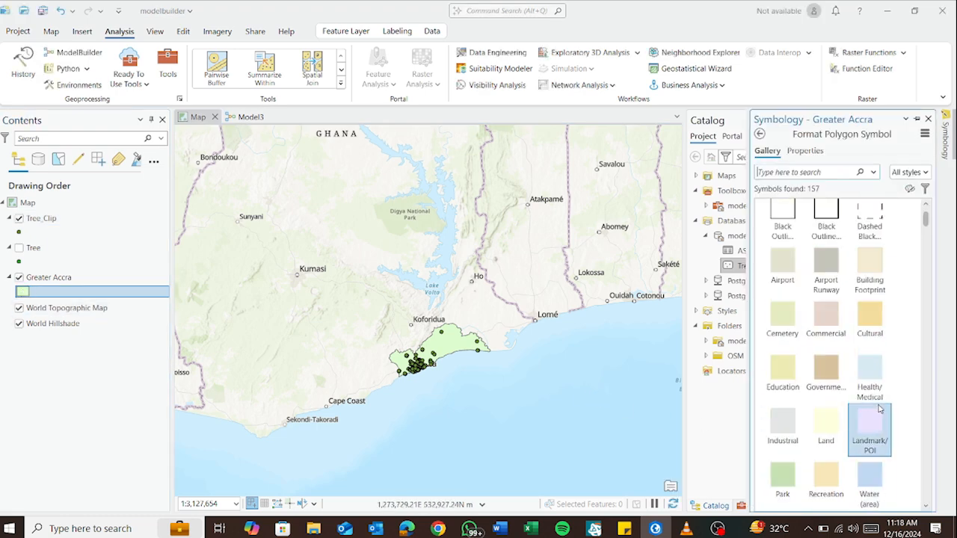
{"action": "left_click", "coordinate": [778, 247]}
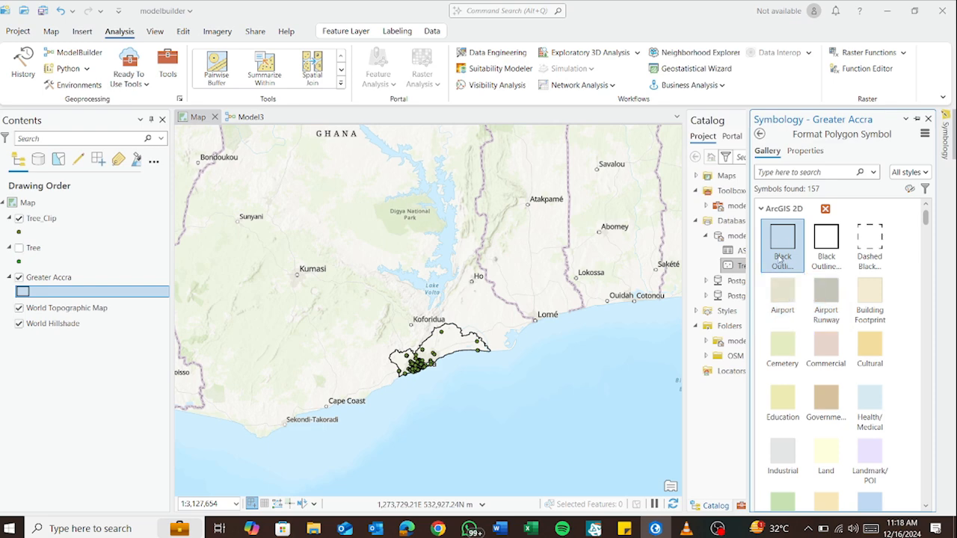
{"action": "left_click", "coordinate": [75, 427]}
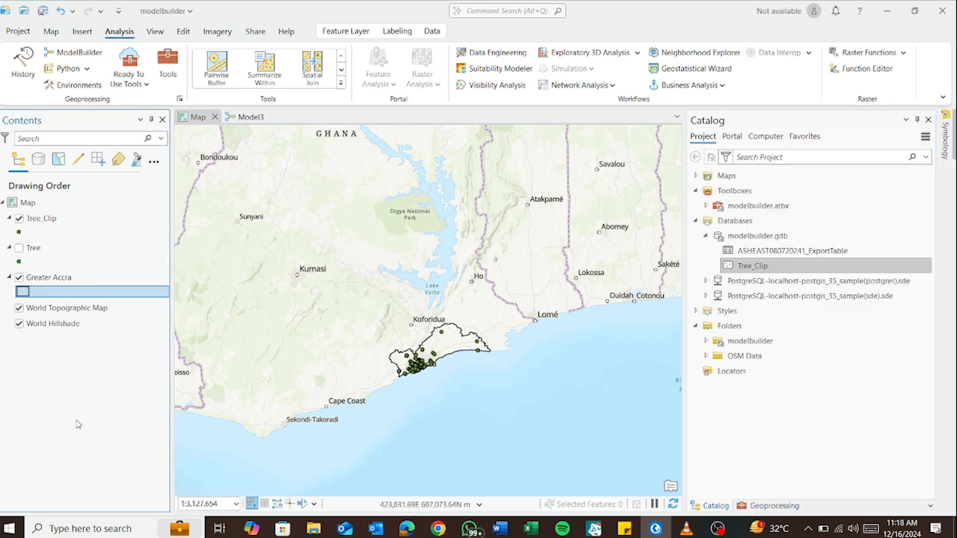
Return to Model3, search the geoprocessing tools for Buffer, and place the Buffer (Analysis Tools) tool beside the Tree_Clip output
{"action": "left_click", "coordinate": [247, 117]}
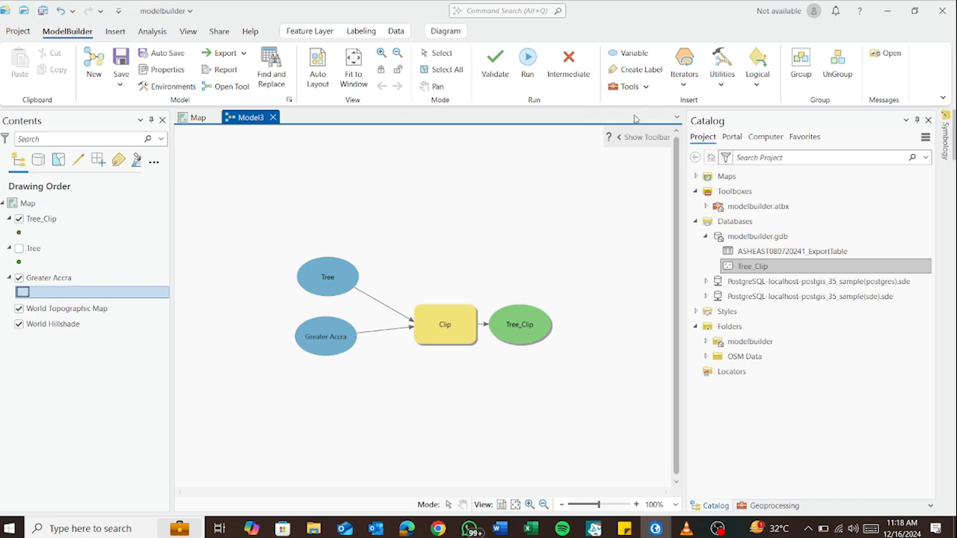
{"action": "left_click", "coordinate": [640, 92]}
{"action": "left_click", "coordinate": [750, 135]}
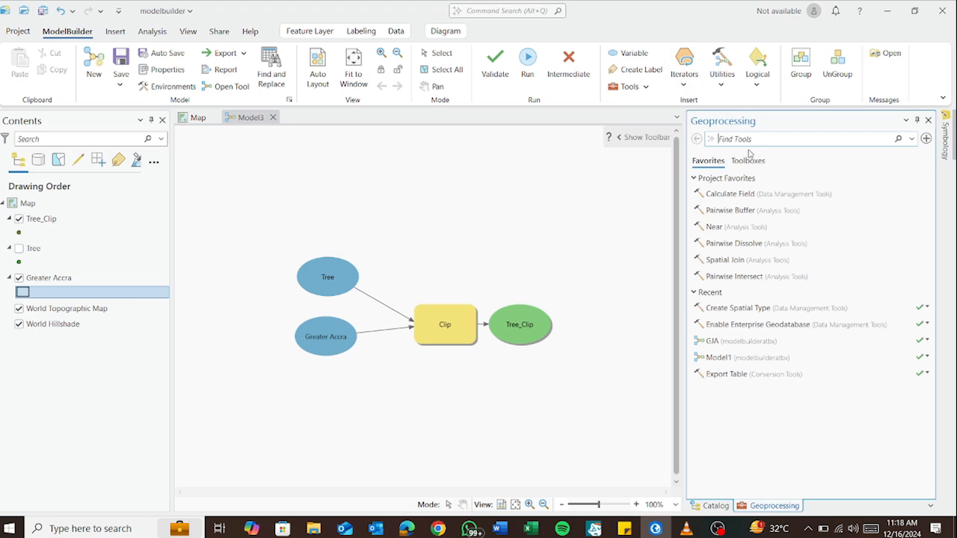
{"action": "type", "text": "Buffer"}
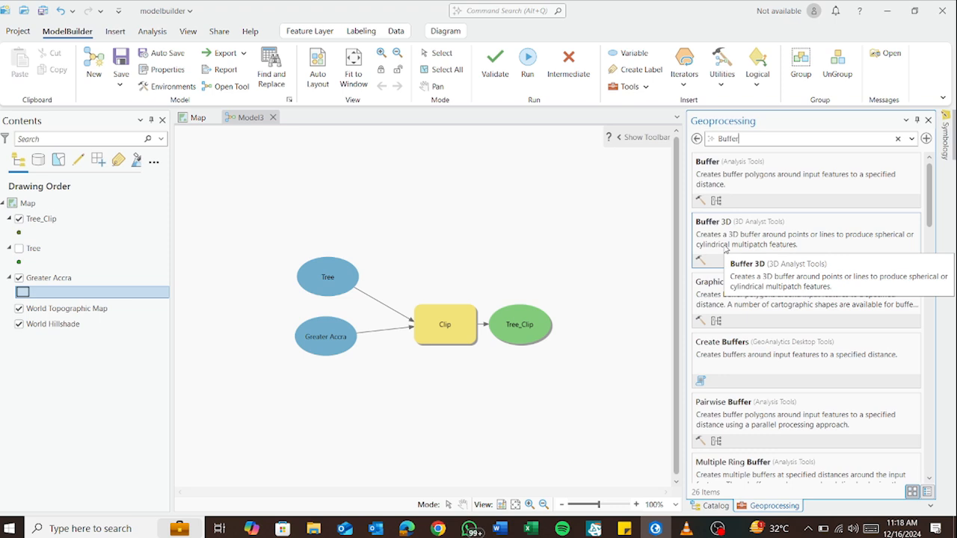
{"action": "left_click", "coordinate": [710, 166]}
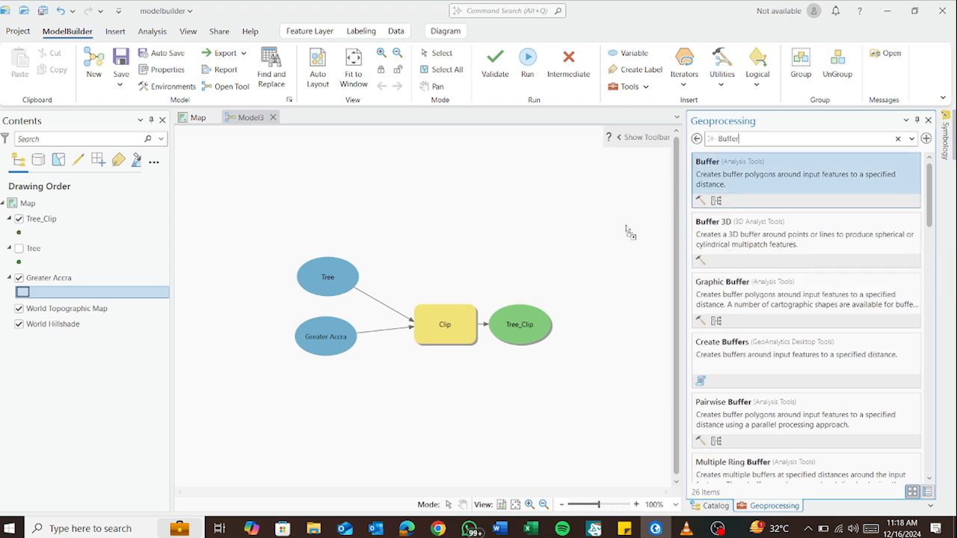
{"action": "left_click_drag", "start_coordinate": [587, 329], "coordinate": [572, 327]}
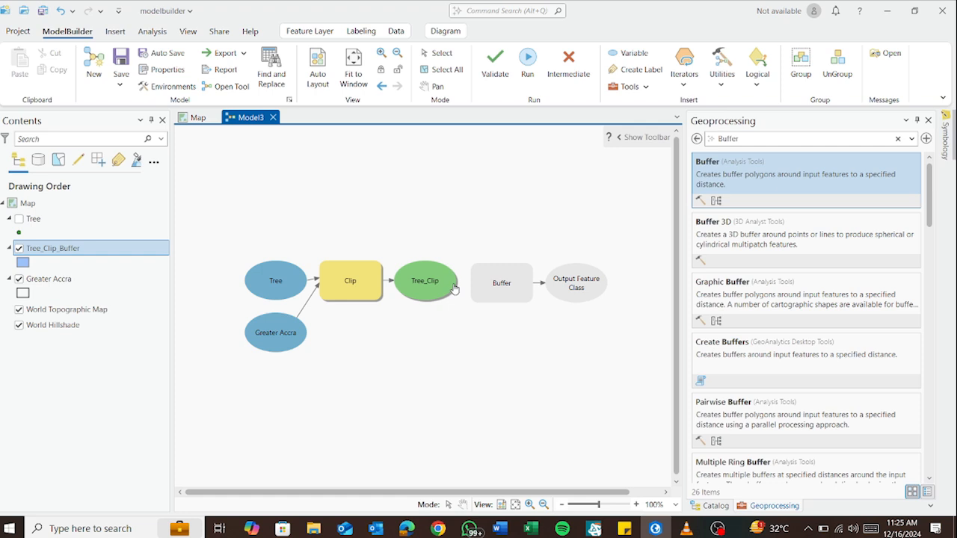
Connect Tree_Clip to the Buffer tool as its input features and set the buffer distance to 120 meters
{"action": "left_click_drag", "start_coordinate": [453, 286], "coordinate": [479, 286]}
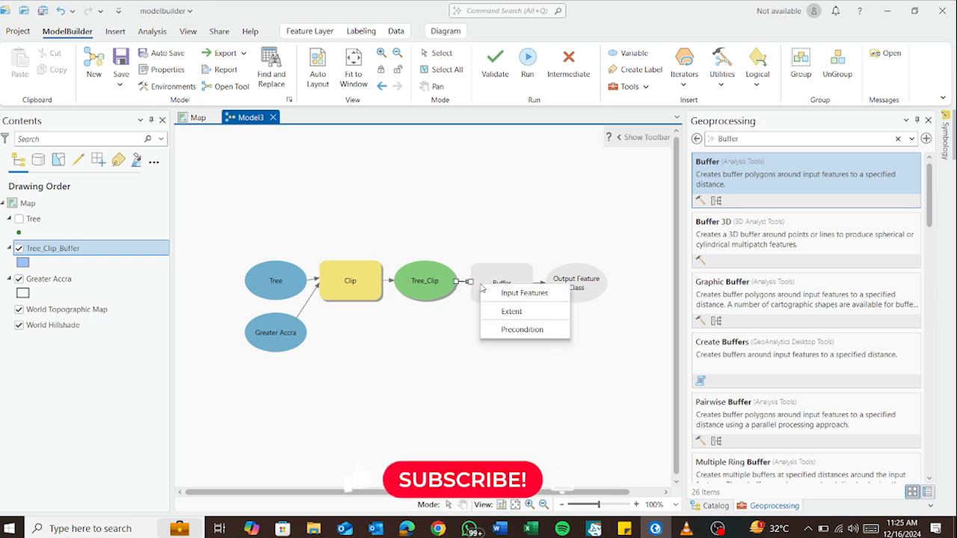
{"action": "left_click", "coordinate": [516, 295]}
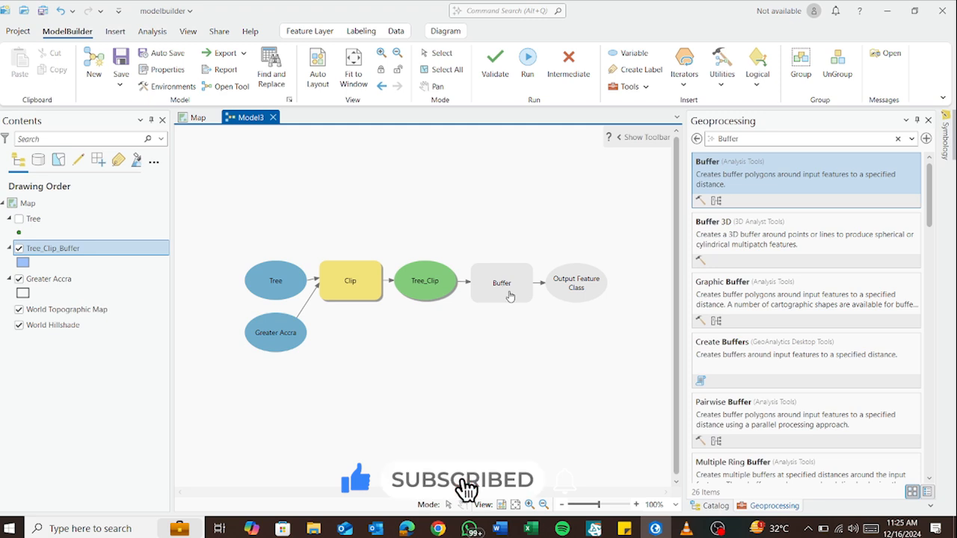
{"action": "double_click", "coordinate": [508, 294]}
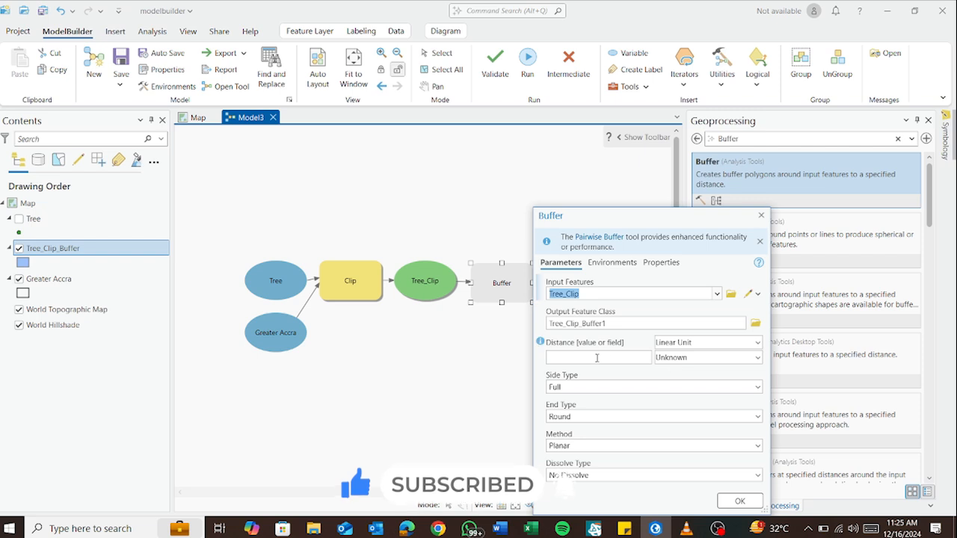
{"action": "left_click", "coordinate": [756, 358]}
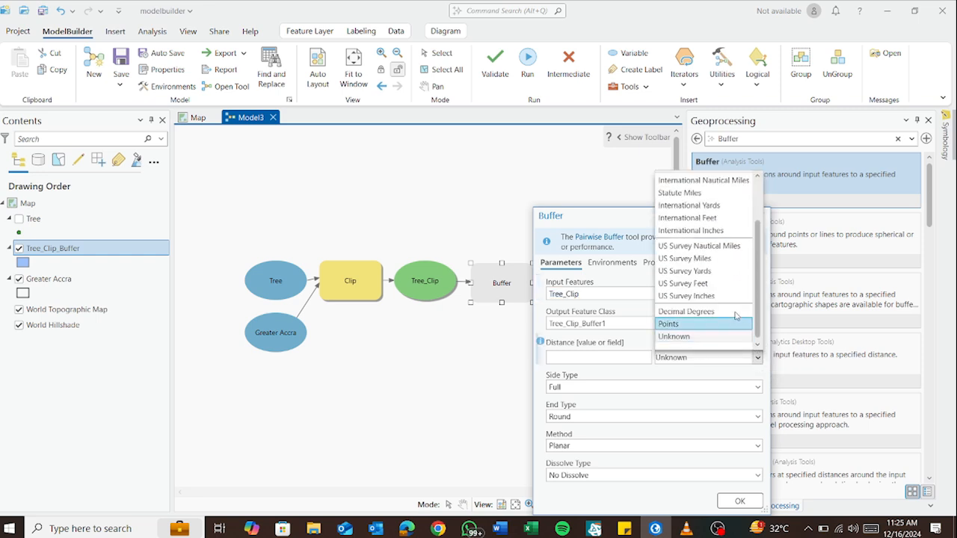
{"action": "scroll", "coordinate": [731, 299], "scroll_direction": "up", "scroll_amount": 3}
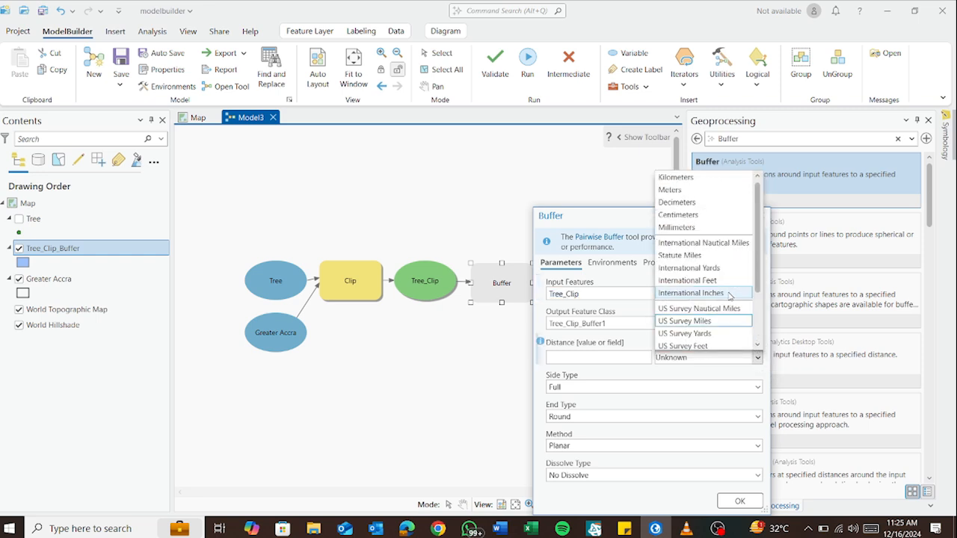
{"action": "left_click", "coordinate": [682, 192]}
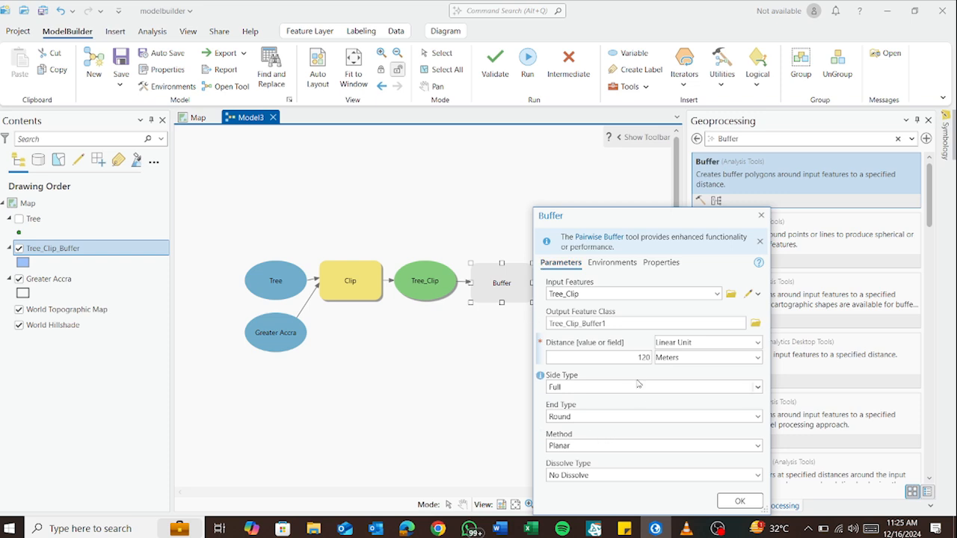
{"action": "left_click", "coordinate": [737, 503]}
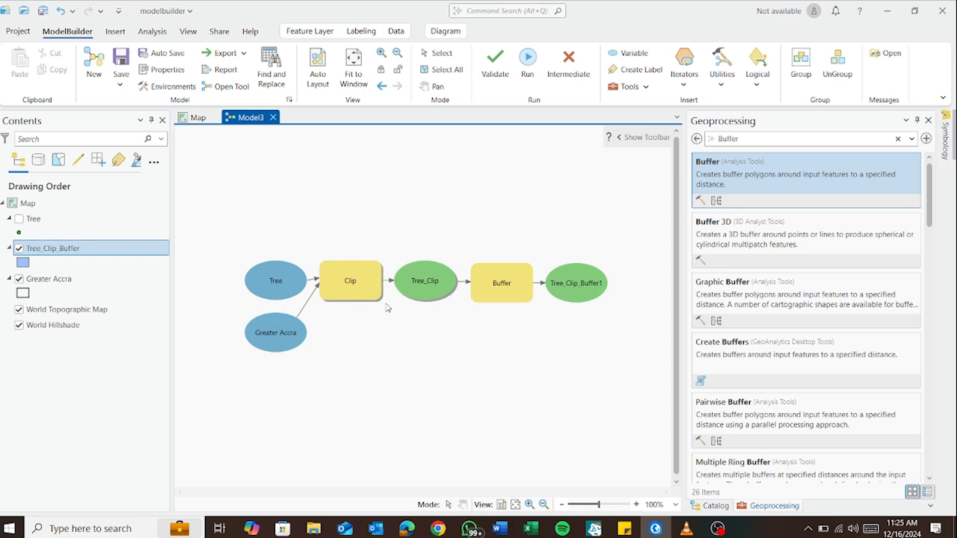
Validate the extended model and remove the existing Tree_Clip_Buffer layer from the map contents
{"action": "mouse_move", "coordinate": [367, 296]}
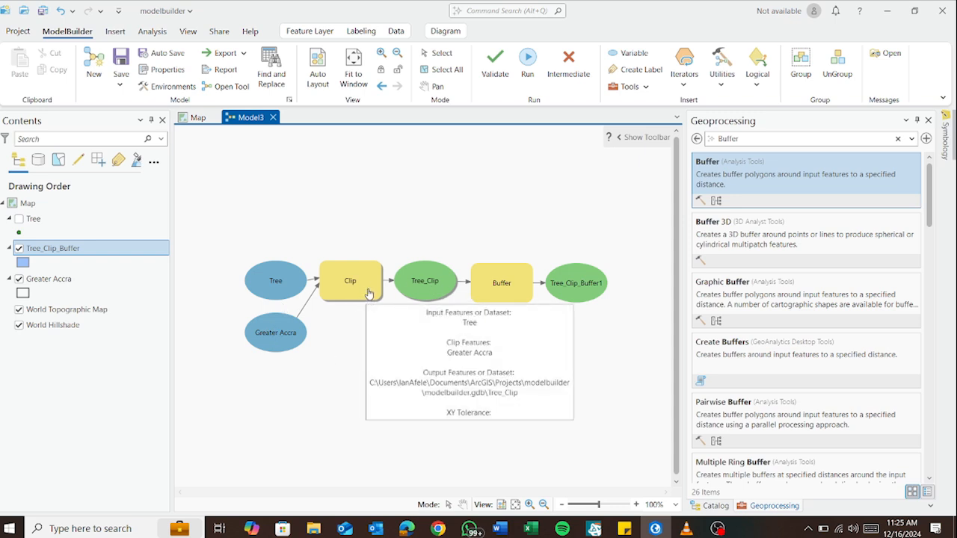
{"action": "left_click", "coordinate": [497, 66]}
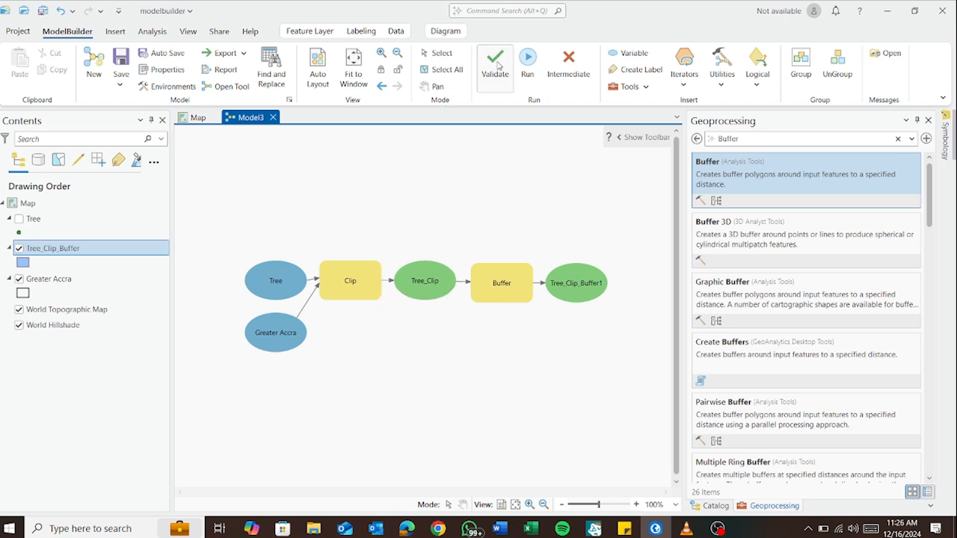
{"action": "left_click", "coordinate": [105, 250]}
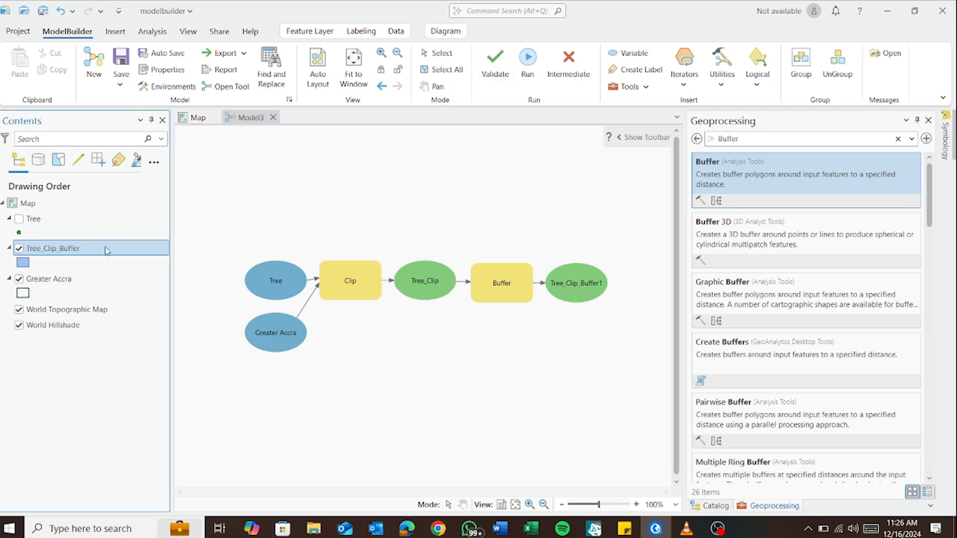
{"action": "right_click", "coordinate": [135, 252]}
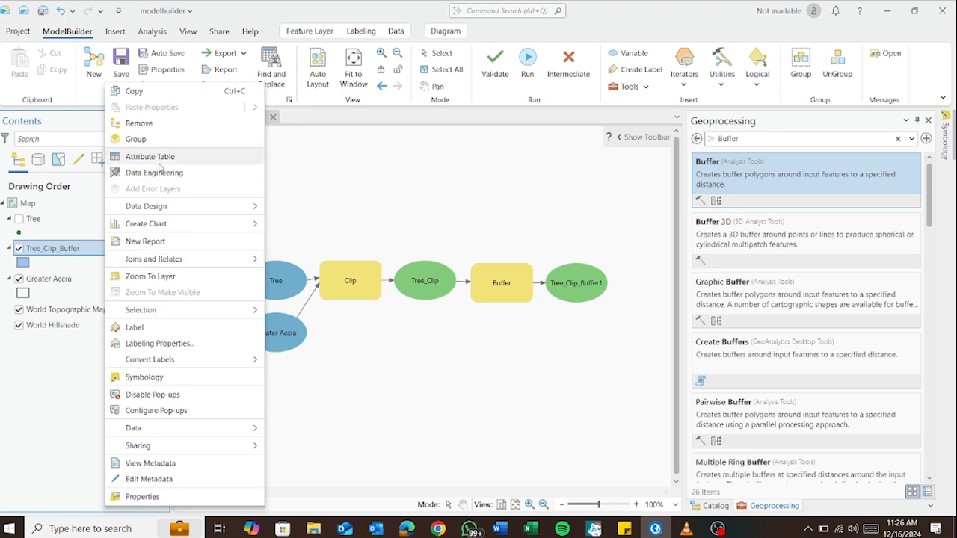
{"action": "left_click", "coordinate": [142, 126]}
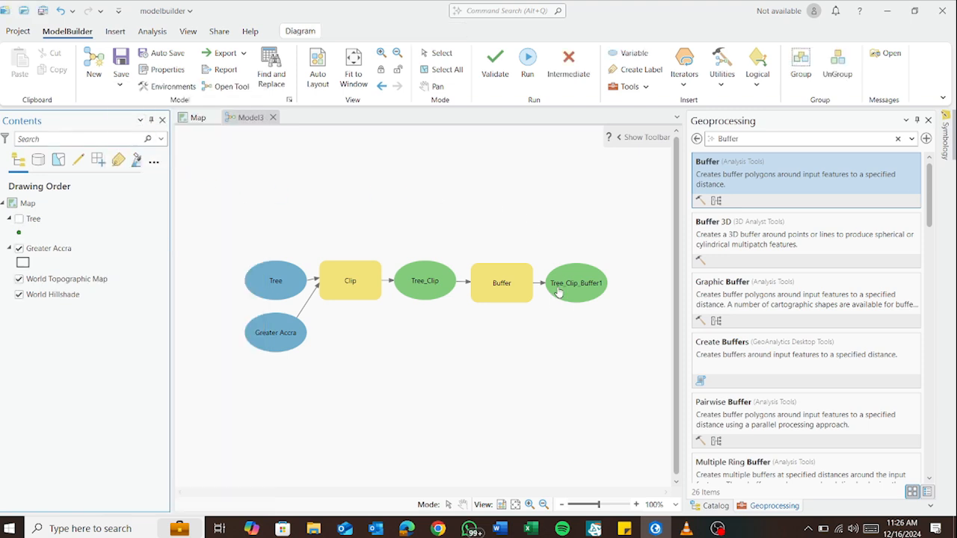
Run the clip and buffer model and close its progress window
{"action": "left_click", "coordinate": [528, 64]}
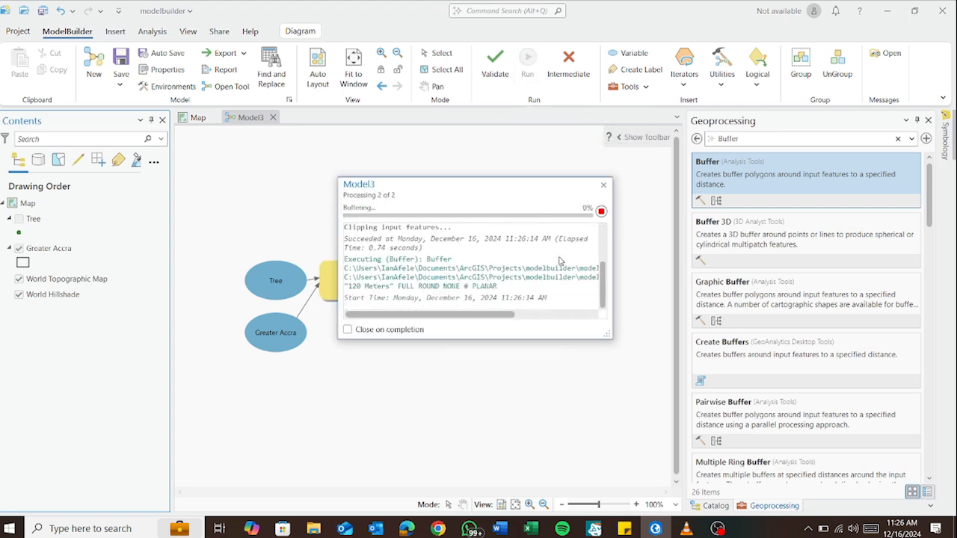
{"action": "left_click", "coordinate": [604, 186]}
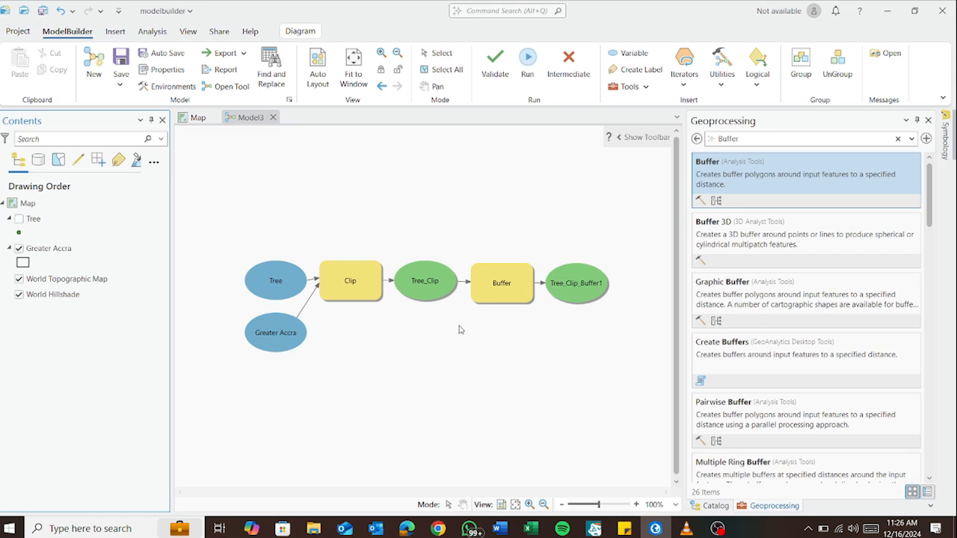
Return to the map, refresh modelbuilder.gdb in the catalog, and add its Tree_Clip_Buffer1 feature class to the map
{"action": "left_click", "coordinate": [193, 122]}
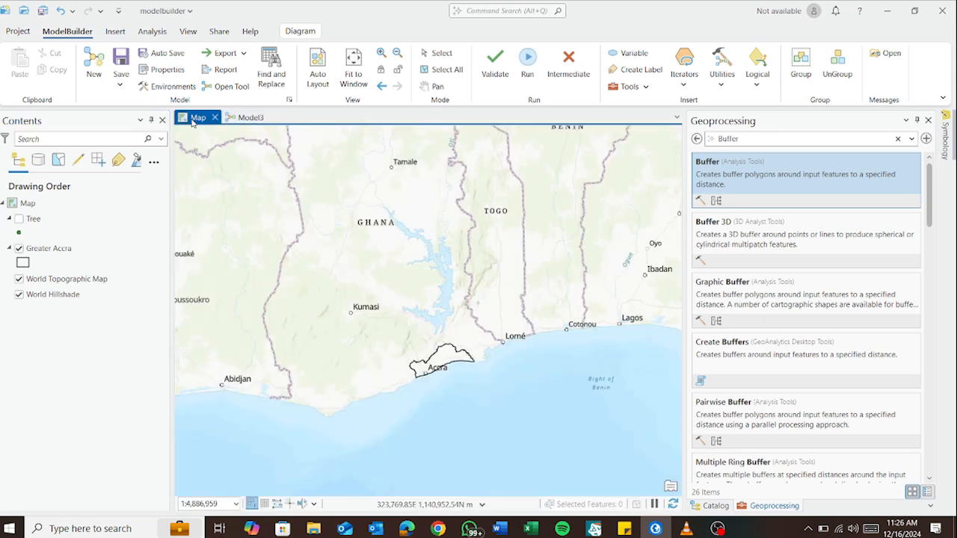
{"action": "scroll", "coordinate": [457, 370], "scroll_direction": "up", "scroll_amount": 2}
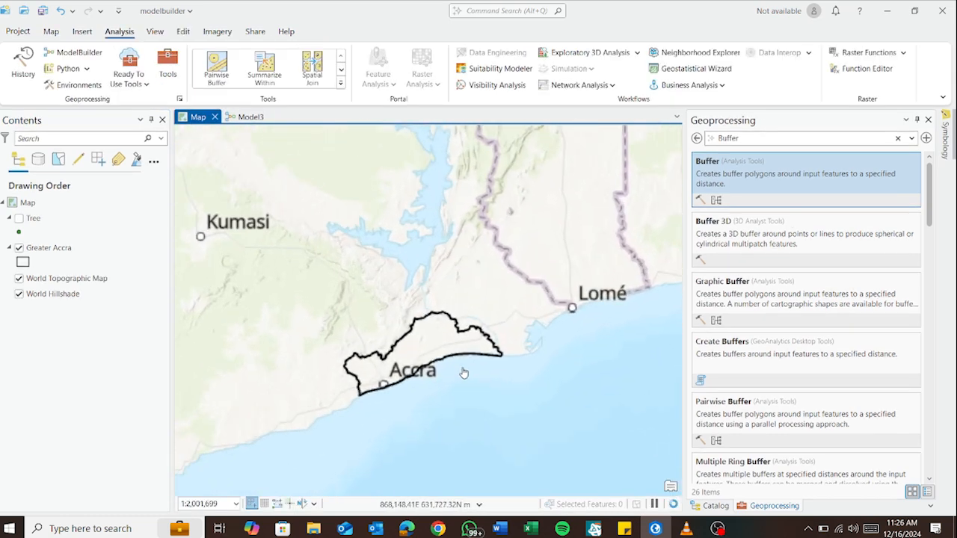
{"action": "left_click", "coordinate": [715, 506]}
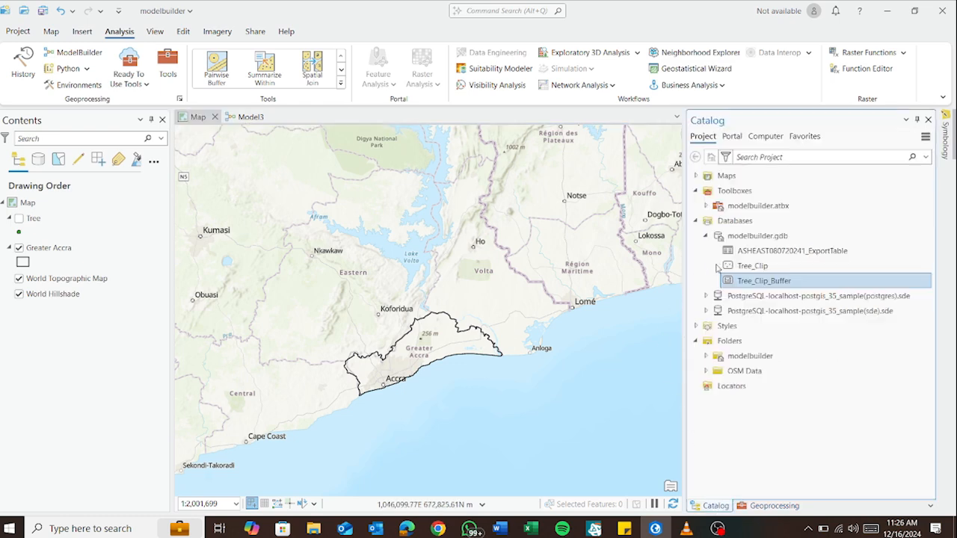
{"action": "right_click", "coordinate": [751, 238]}
{"action": "left_click", "coordinate": [773, 237]}
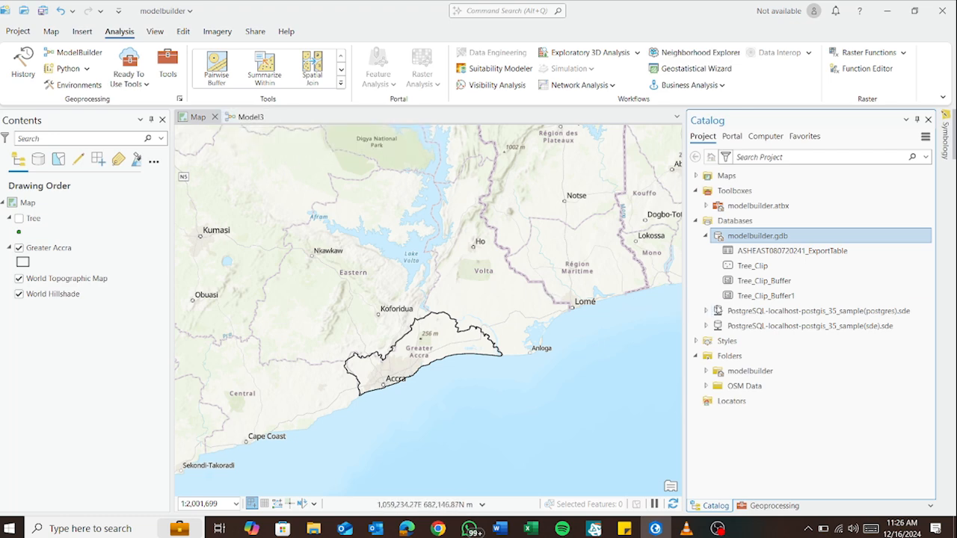
{"action": "left_click", "coordinate": [811, 299]}
{"action": "left_click_drag", "start_coordinate": [404, 362], "coordinate": [408, 357]}
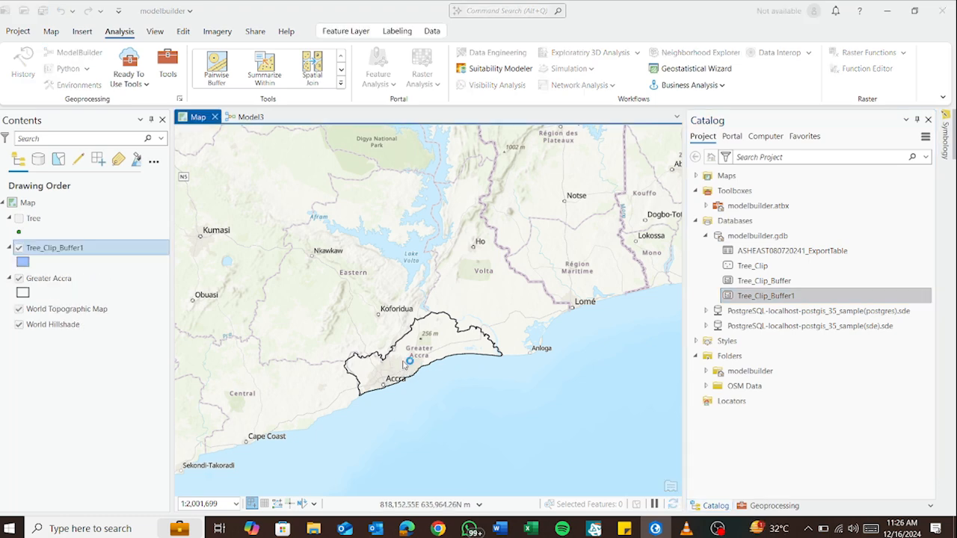
Turn on the Tree layer and compare its points with the Tree_Clip_Buffer1 polygons inside and outside Greater Accra
{"action": "scroll", "coordinate": [392, 388], "scroll_direction": "up", "scroll_amount": 3}
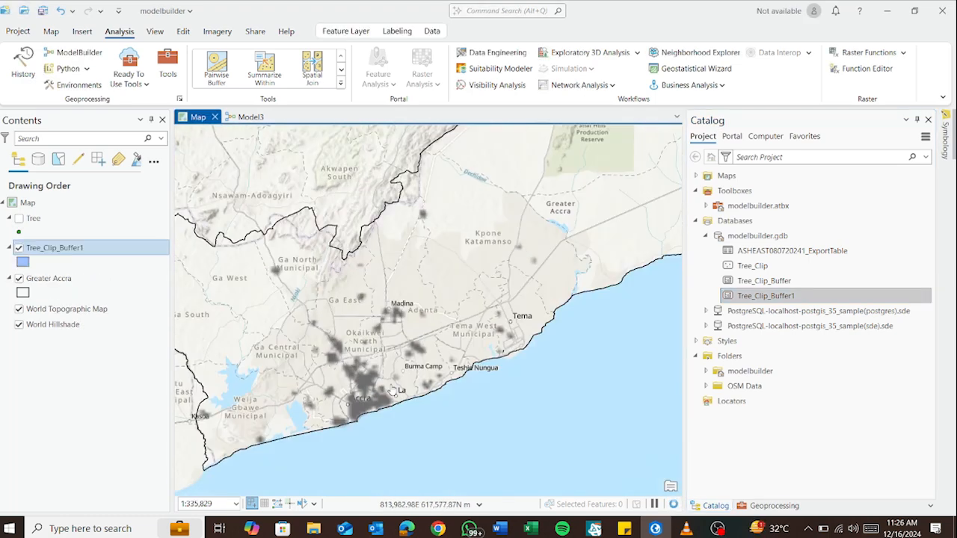
{"action": "scroll", "coordinate": [392, 389], "scroll_direction": "up", "scroll_amount": 2}
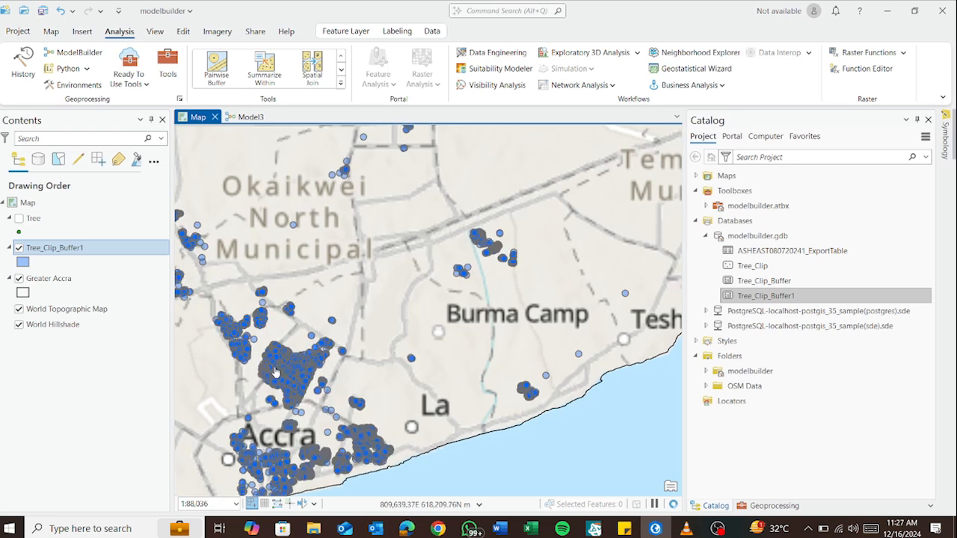
{"action": "scroll", "coordinate": [274, 371], "scroll_direction": "up", "scroll_amount": 2}
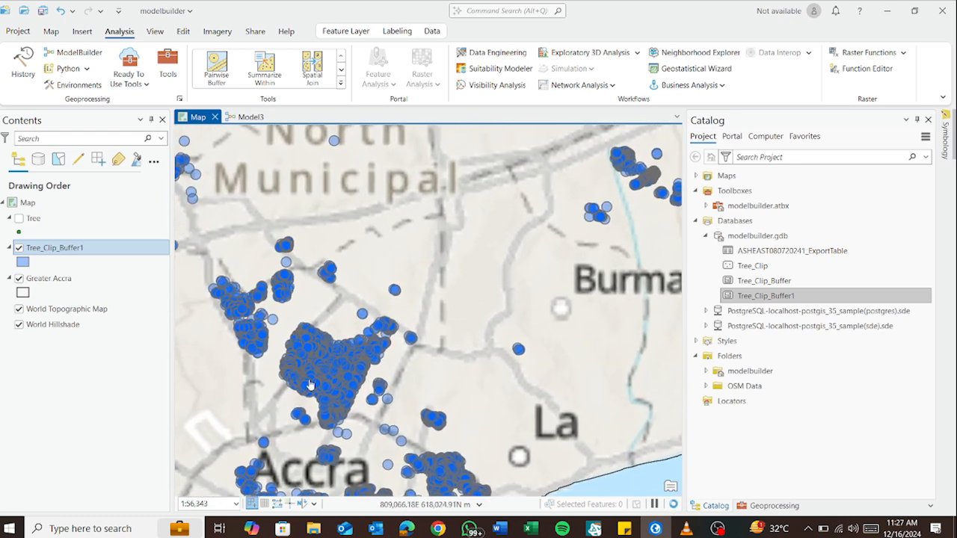
{"action": "scroll", "coordinate": [296, 383], "scroll_direction": "up", "scroll_amount": 3}
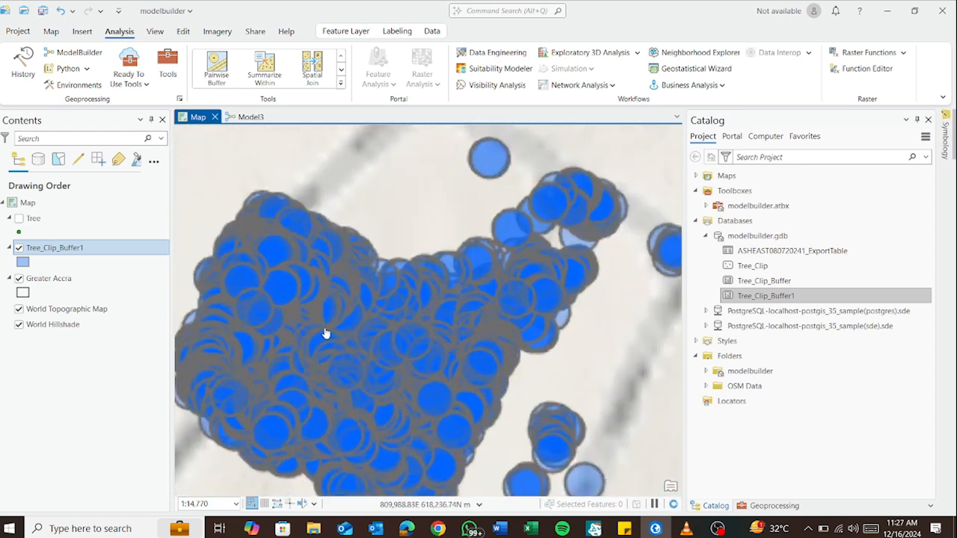
{"action": "left_click", "coordinate": [20, 218]}
{"action": "scroll", "coordinate": [226, 267], "scroll_direction": "down", "scroll_amount": 1}
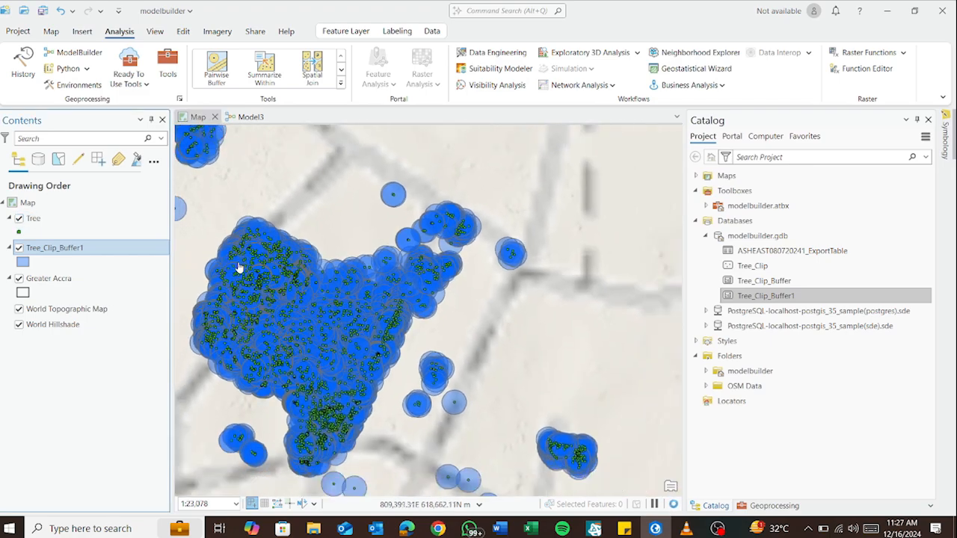
{"action": "scroll", "coordinate": [337, 280], "scroll_direction": "down", "scroll_amount": 1}
{"action": "scroll", "coordinate": [368, 299], "scroll_direction": "down", "scroll_amount": 2}
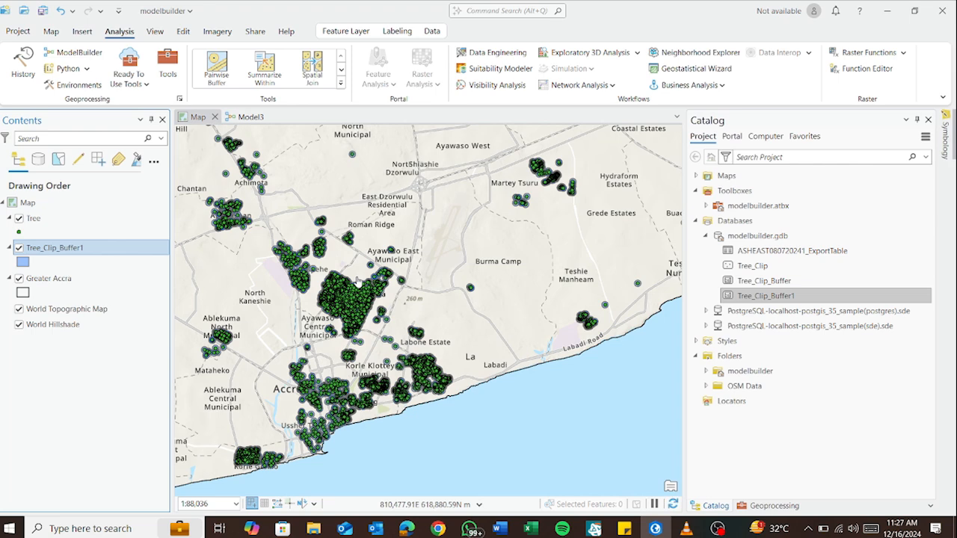
{"action": "scroll", "coordinate": [374, 280], "scroll_direction": "down", "scroll_amount": 1}
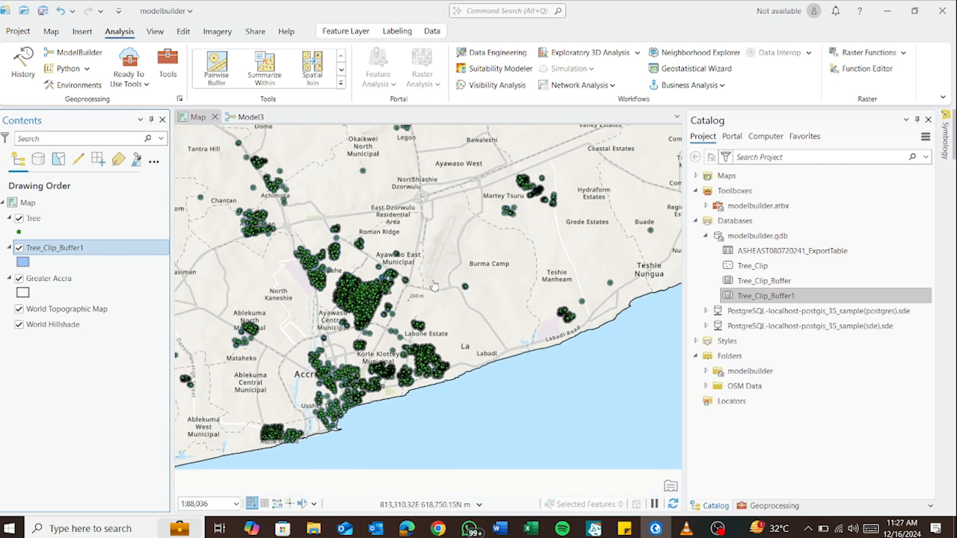
{"action": "scroll", "coordinate": [374, 278], "scroll_direction": "down", "scroll_amount": 3}
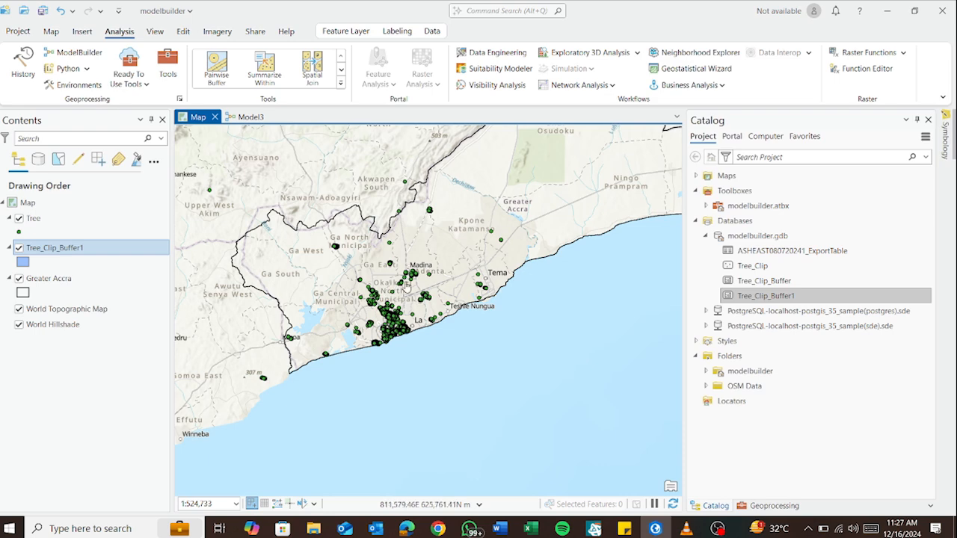
{"action": "scroll", "coordinate": [429, 274], "scroll_direction": "down", "scroll_amount": 1}
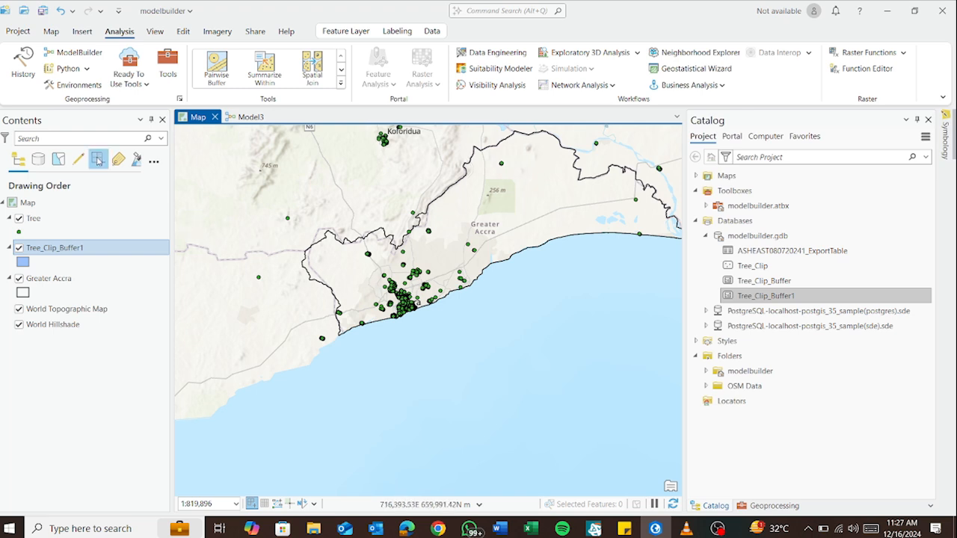
Save Model3 as a new model named Sambus Tutorial in the modelbuilder.atbx toolbox, and collapse that toolbox in the catalog
{"action": "left_click", "coordinate": [245, 120]}
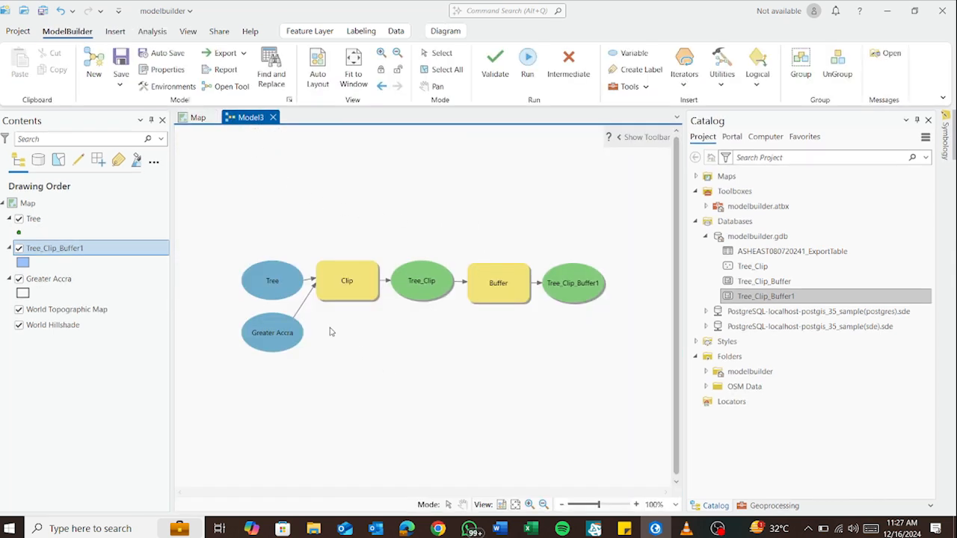
{"action": "left_click", "coordinate": [120, 84]}
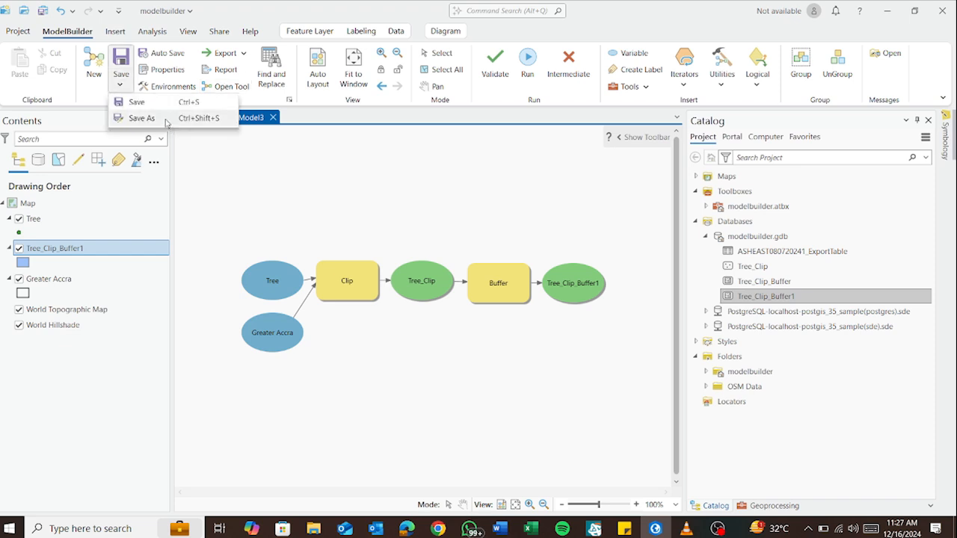
{"action": "left_click", "coordinate": [165, 119]}
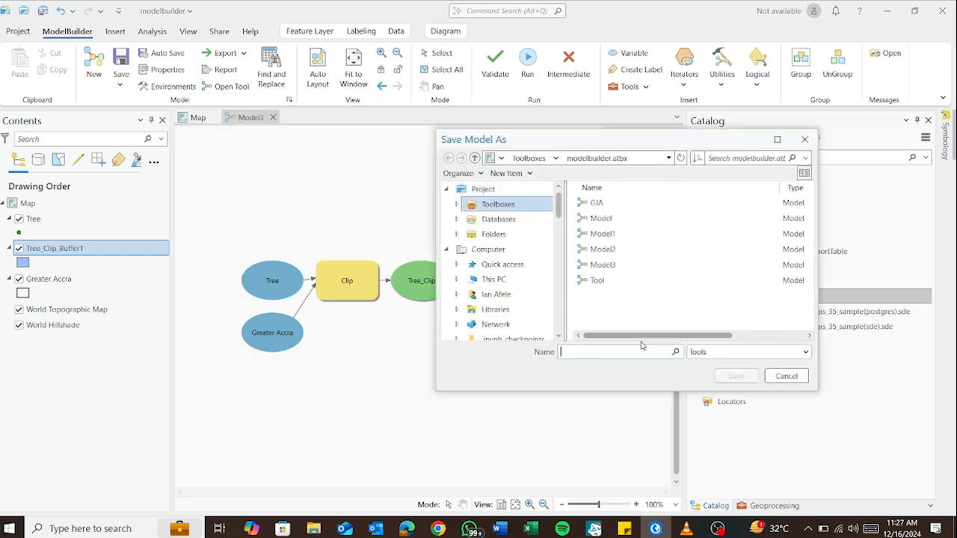
{"action": "type", "text": "Sa"}
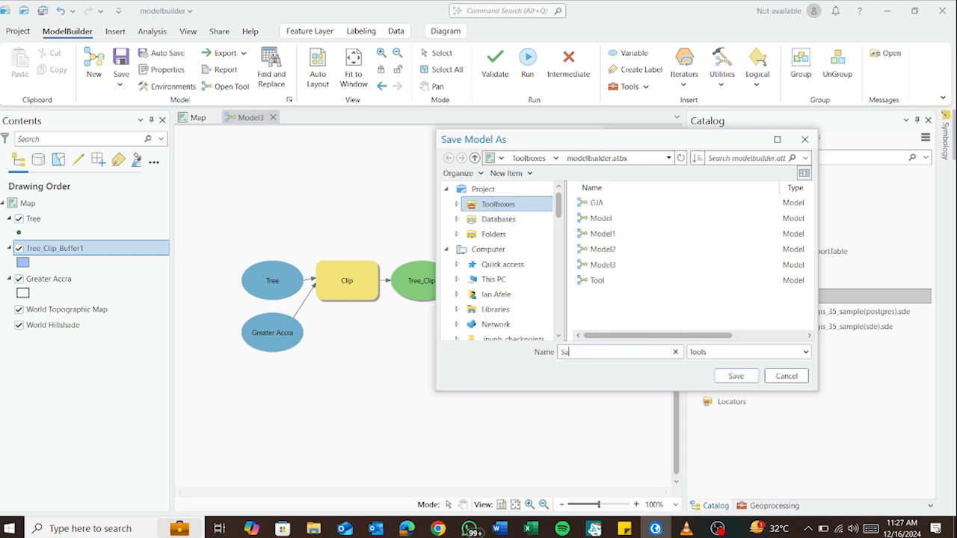
{"action": "type", "text": "mbus"}
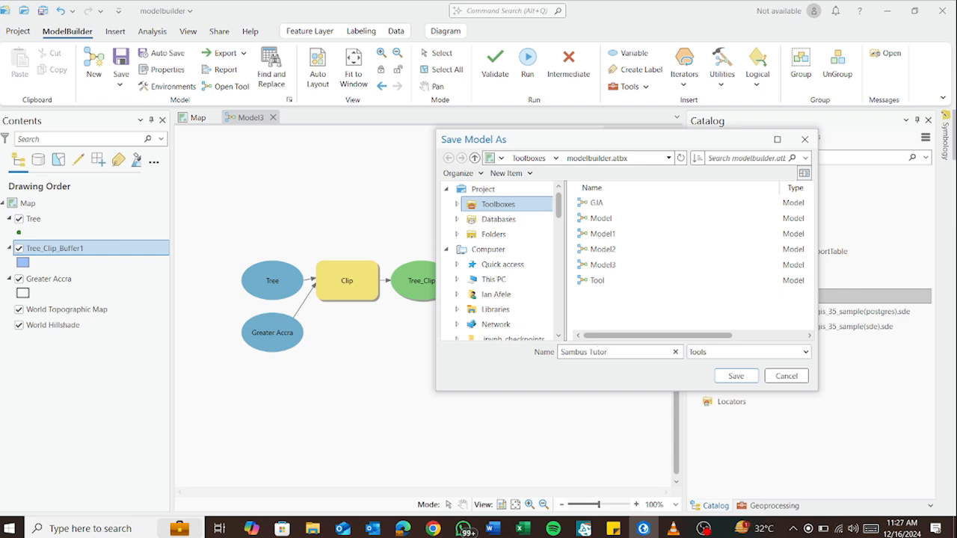
{"action": "type", "text": "Tutorial"}
{"action": "left_click", "coordinate": [735, 375]}
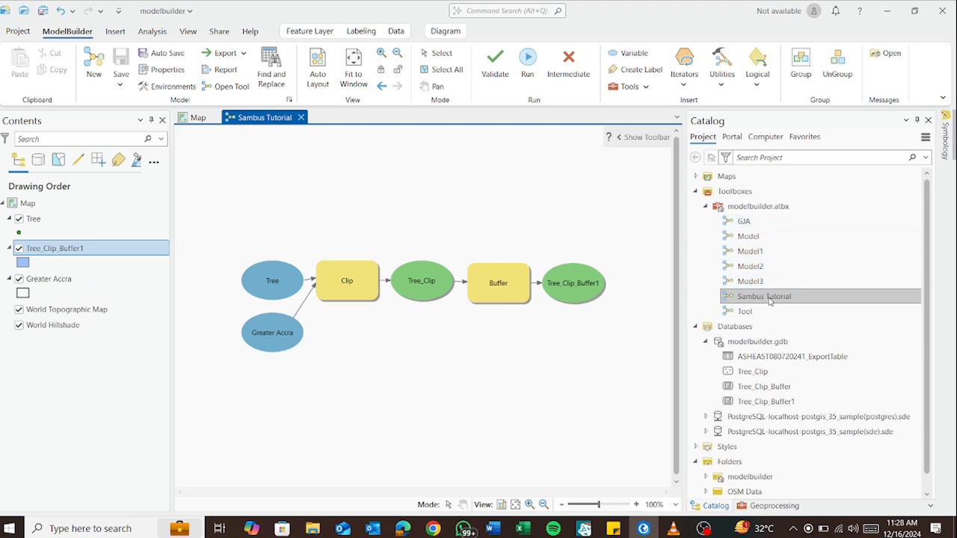
{"action": "left_click", "coordinate": [704, 207]}
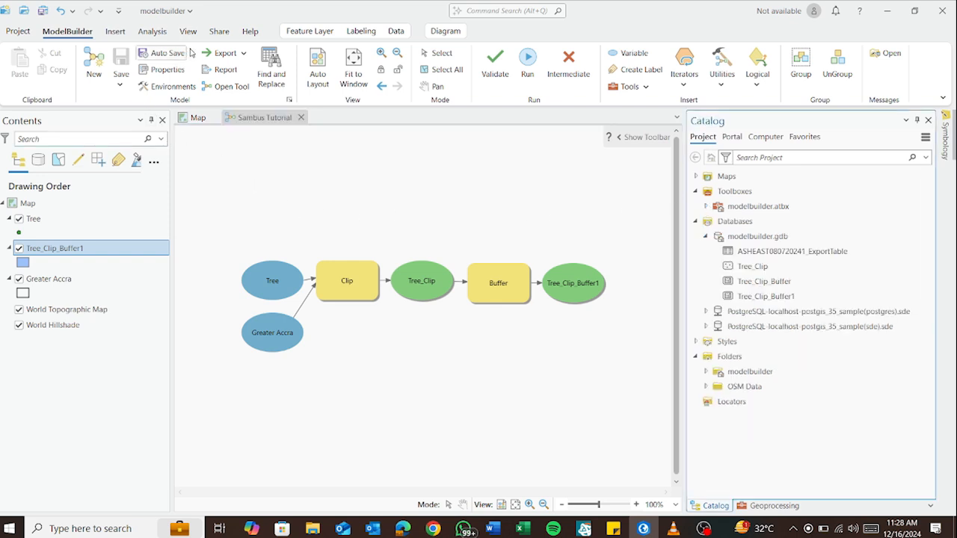
{"action": "left_click", "coordinate": [245, 54]}
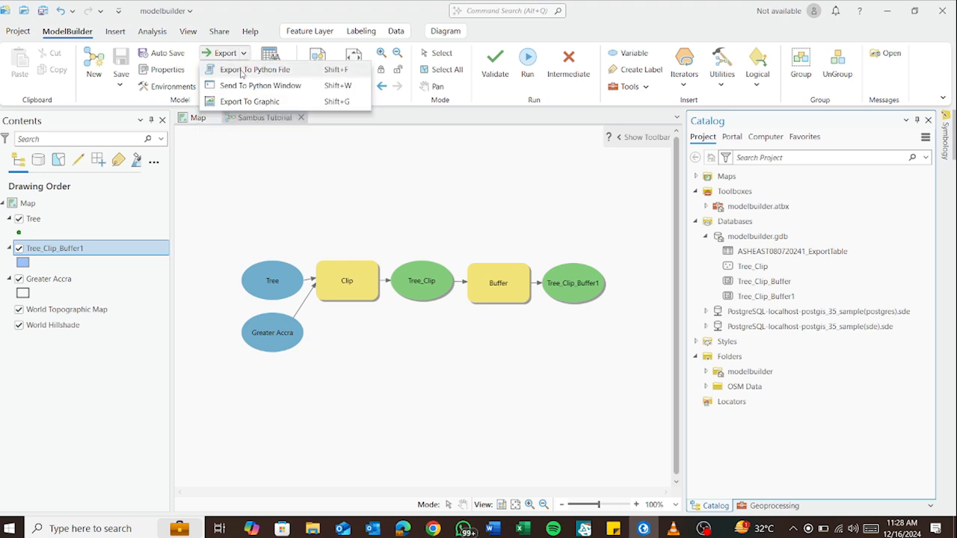
{"action": "left_click", "coordinate": [242, 70]}
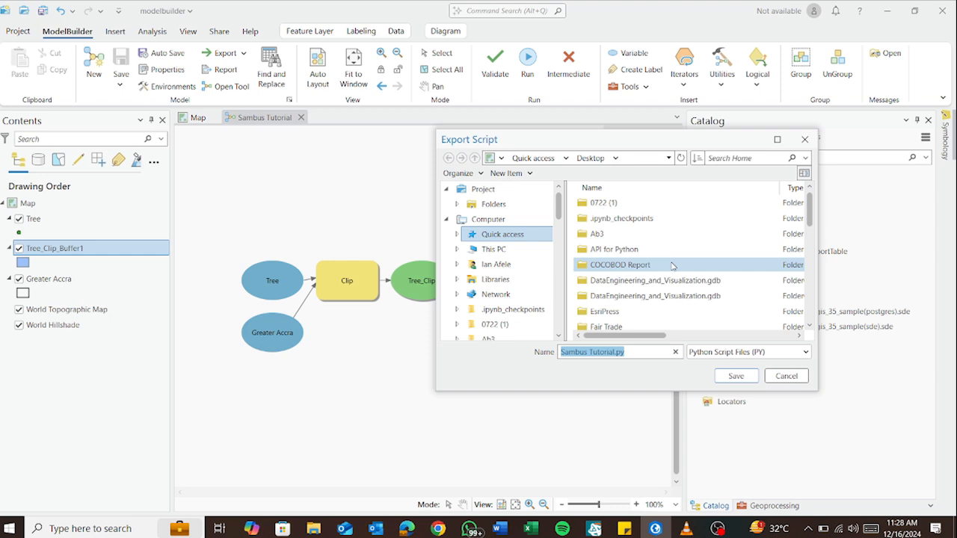
{"action": "left_click", "coordinate": [805, 140]}
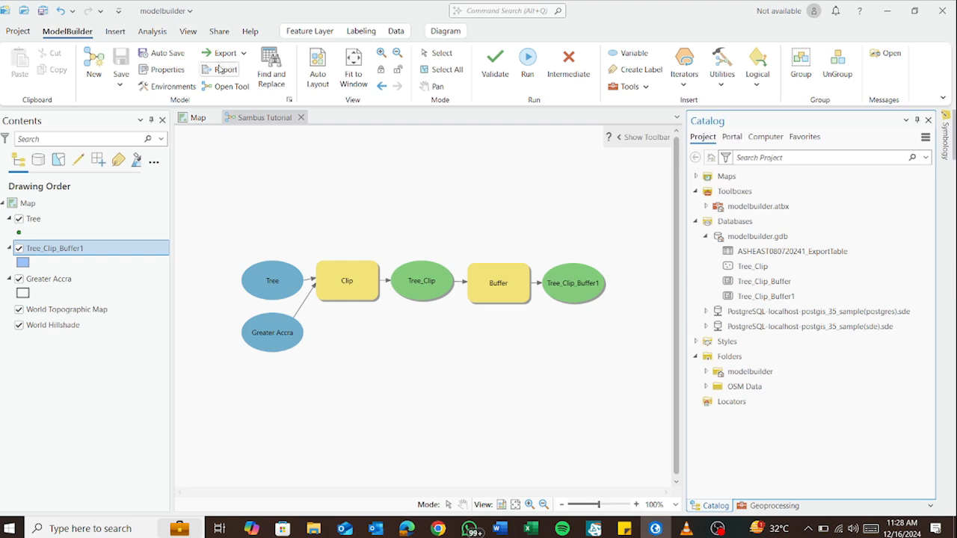
Send the Sambus Tutorial model to the Python window, review the generated clip and buffer code, and close the window
{"action": "left_click", "coordinate": [245, 54]}
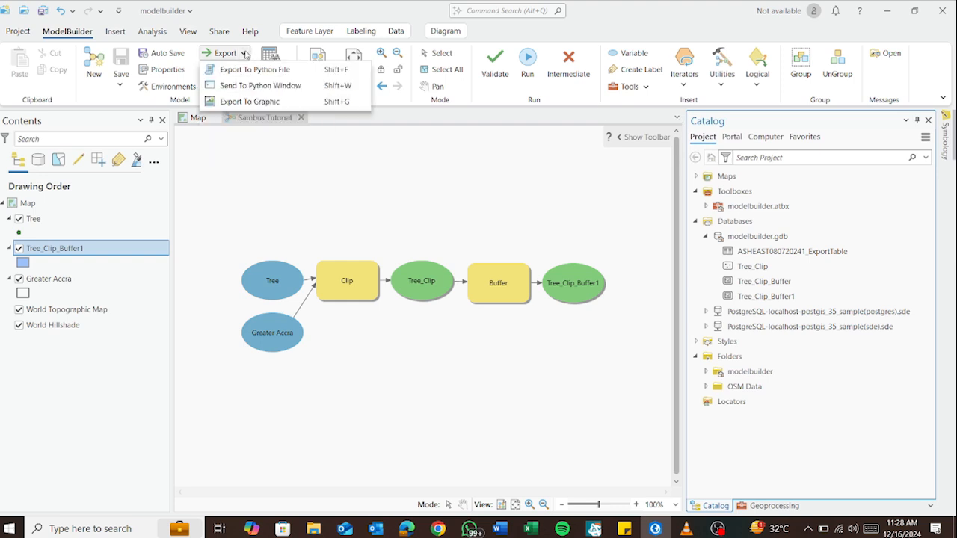
{"action": "left_click", "coordinate": [297, 86]}
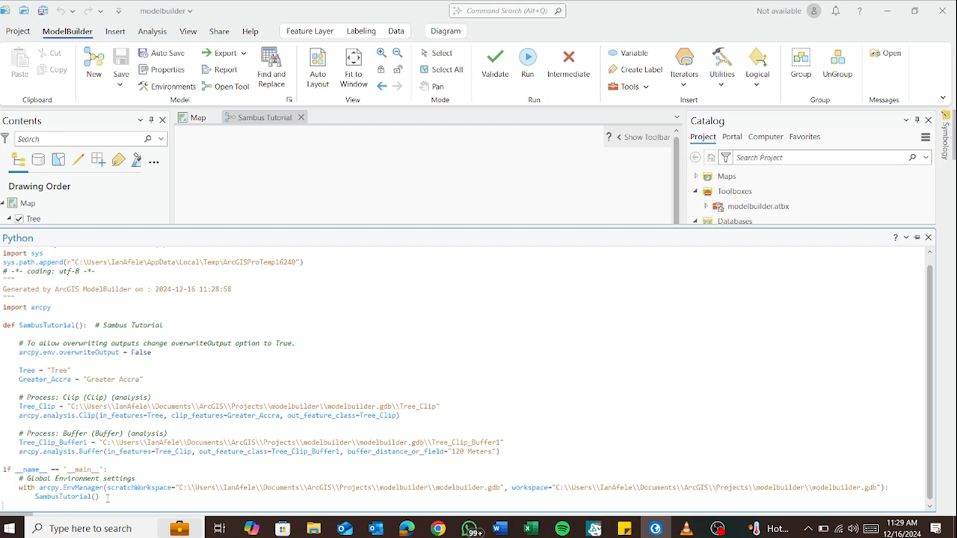
{"action": "scroll", "coordinate": [107, 498], "scroll_direction": "up", "scroll_amount": 1}
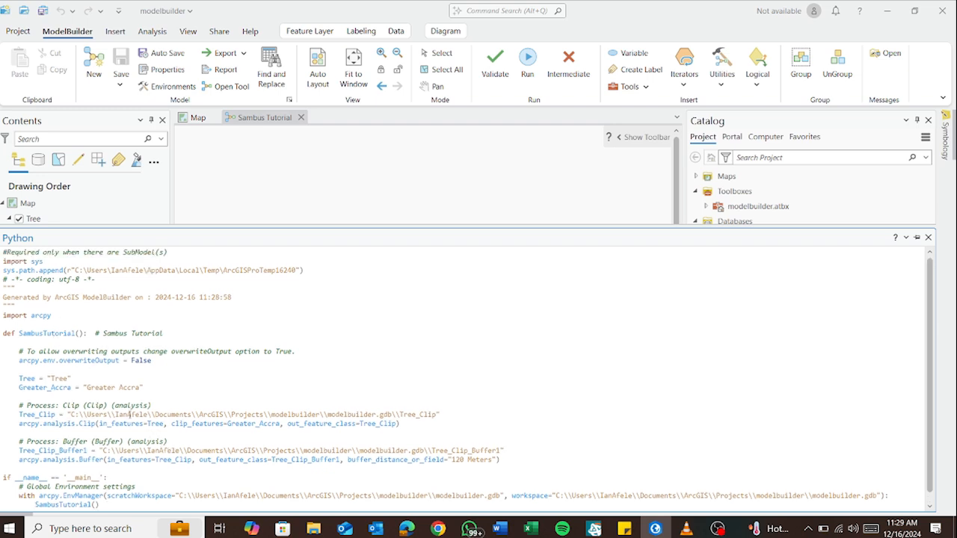
{"action": "scroll", "coordinate": [63, 338], "scroll_direction": "down", "scroll_amount": 1}
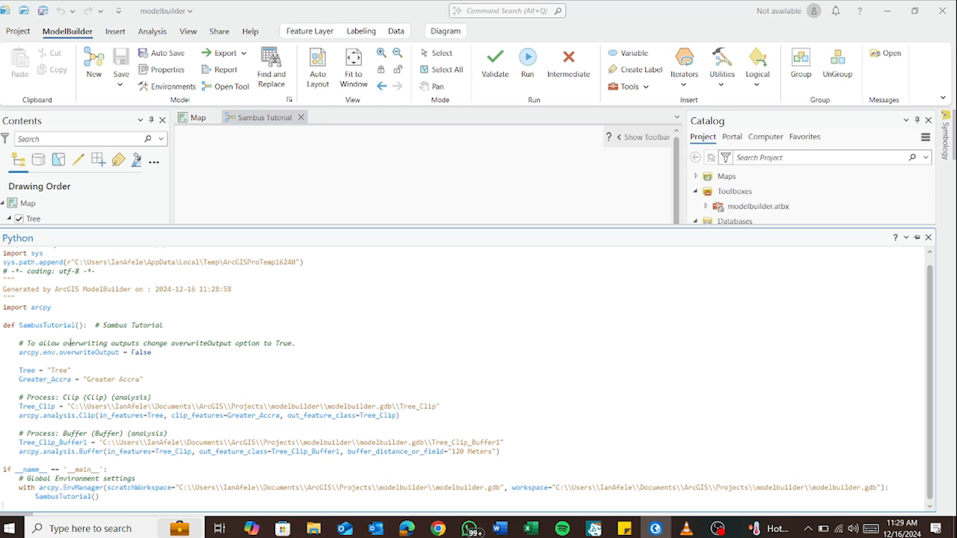
{"action": "scroll", "coordinate": [70, 343], "scroll_direction": "up", "scroll_amount": 1}
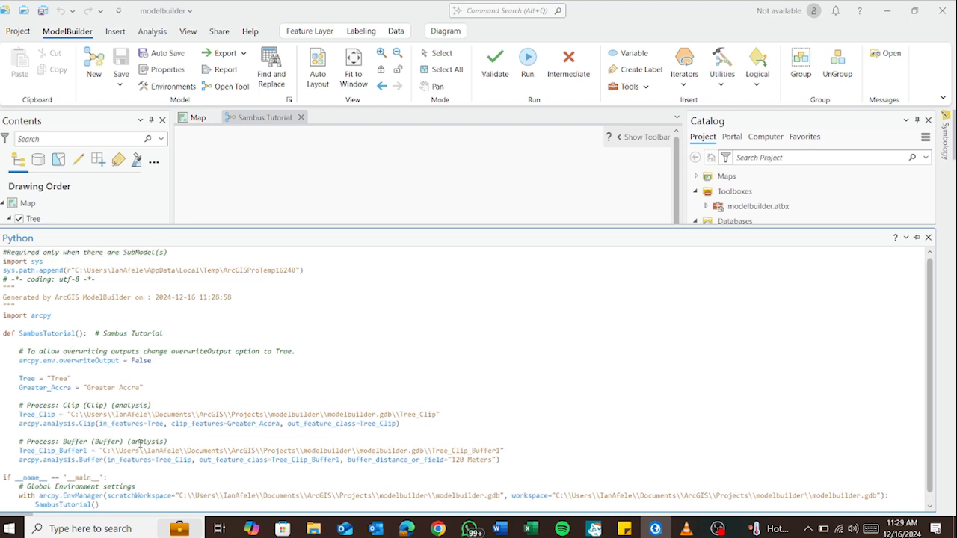
{"action": "scroll", "coordinate": [141, 432], "scroll_direction": "down", "scroll_amount": 1}
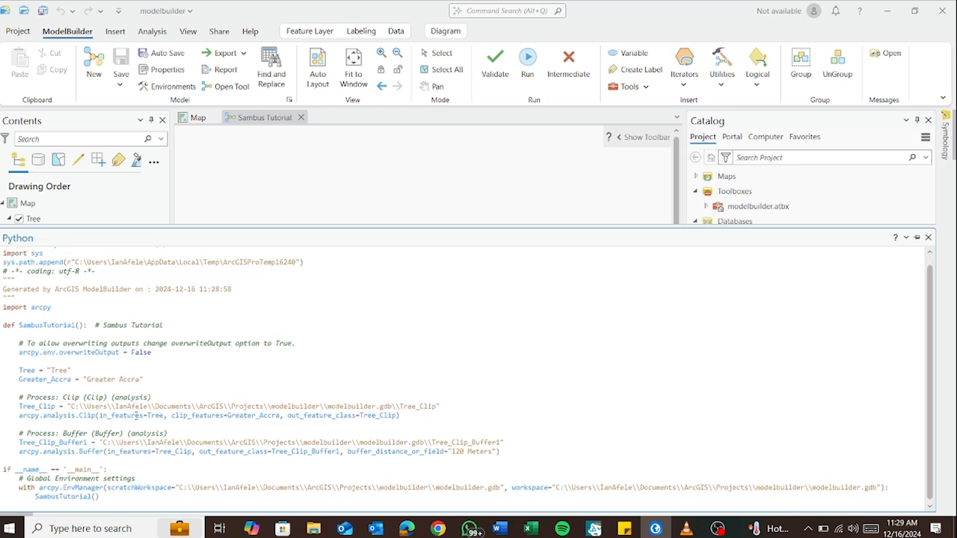
{"action": "left_click", "coordinate": [928, 237]}
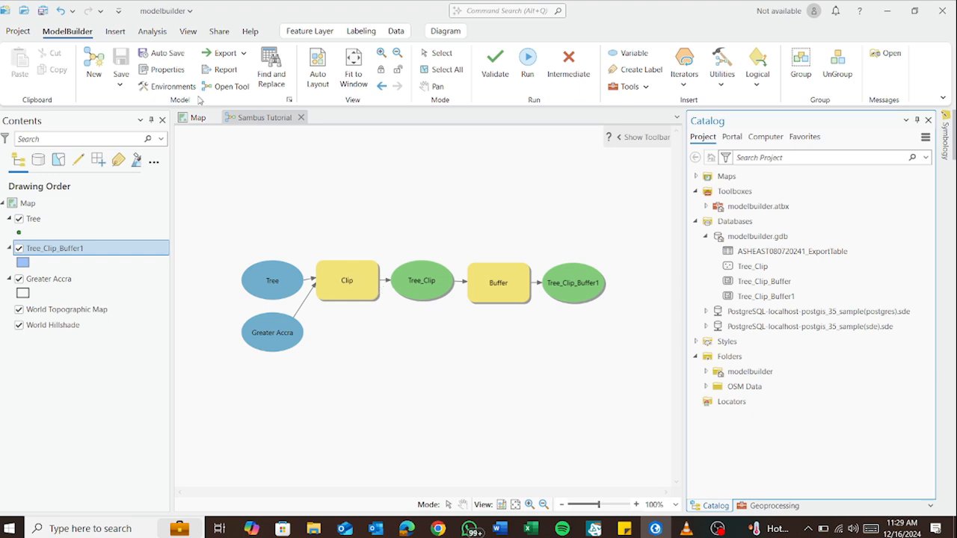
Export the Sambus Tutorial model diagram as a graphic to the Desktop in PDF format, named Sambus Tutorial.pdf
{"action": "left_click", "coordinate": [239, 57]}
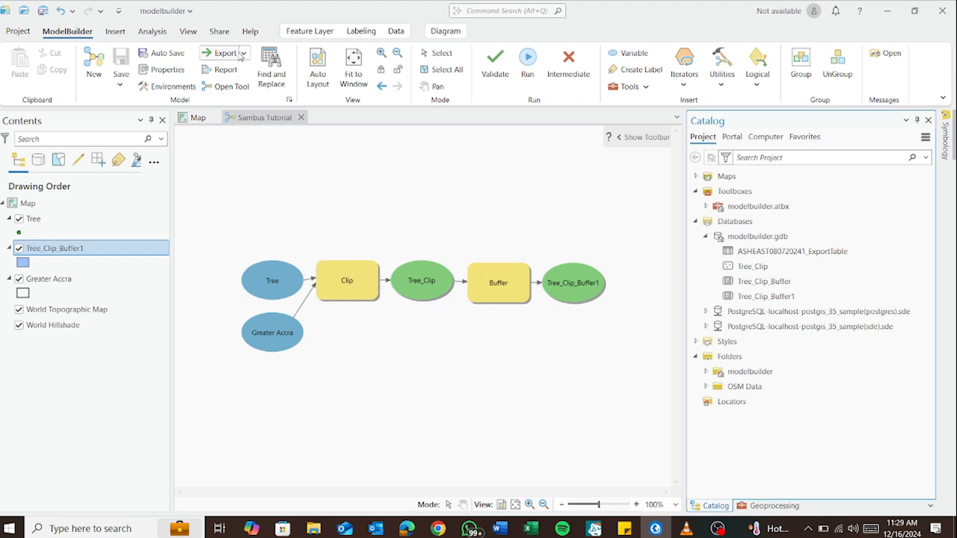
{"action": "left_click", "coordinate": [244, 54]}
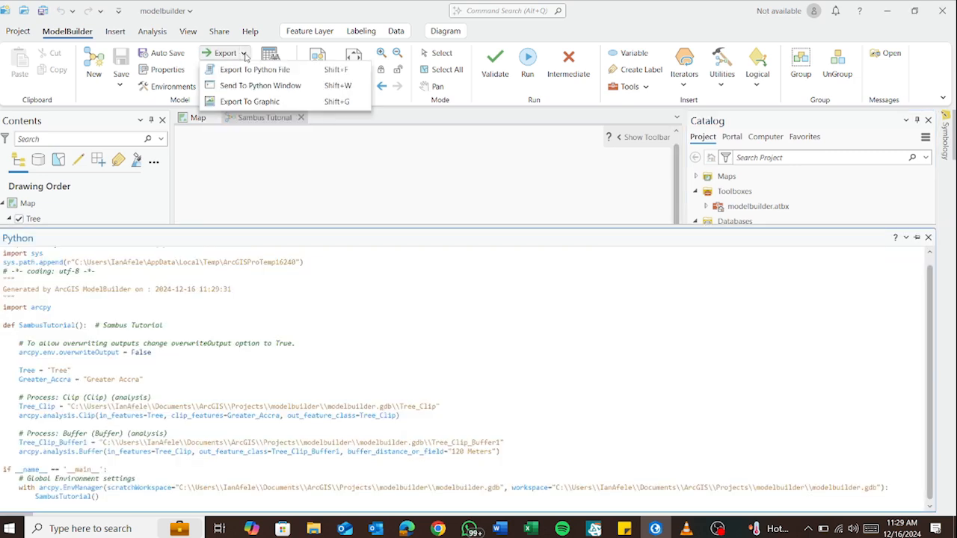
{"action": "left_click", "coordinate": [256, 102]}
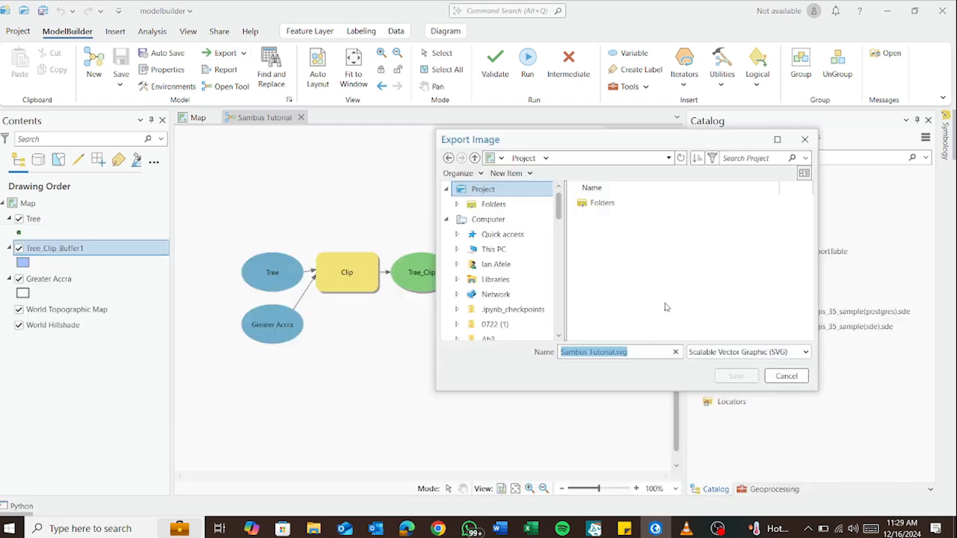
{"action": "left_click", "coordinate": [498, 254]}
{"action": "left_click", "coordinate": [616, 221]}
{"action": "double_click", "coordinate": [617, 221]}
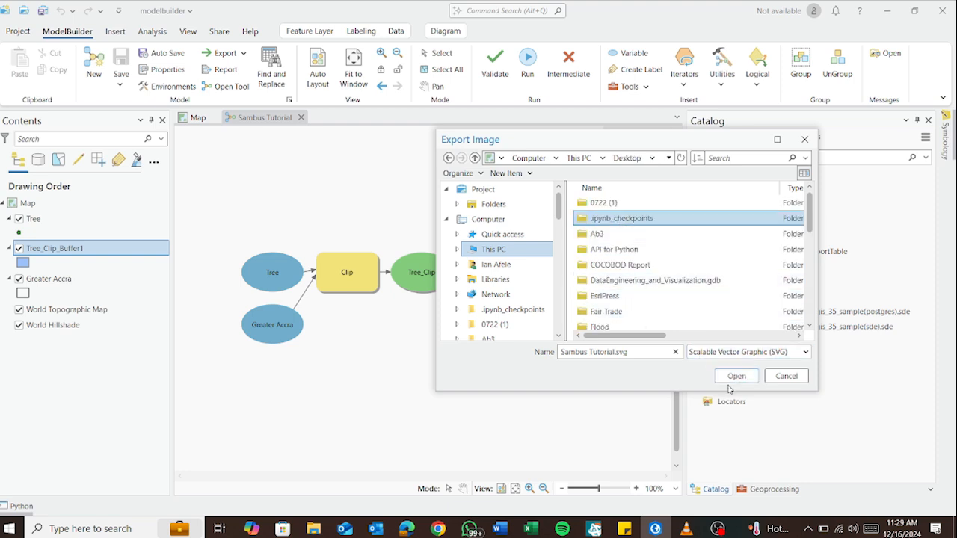
{"action": "left_click", "coordinate": [795, 354]}
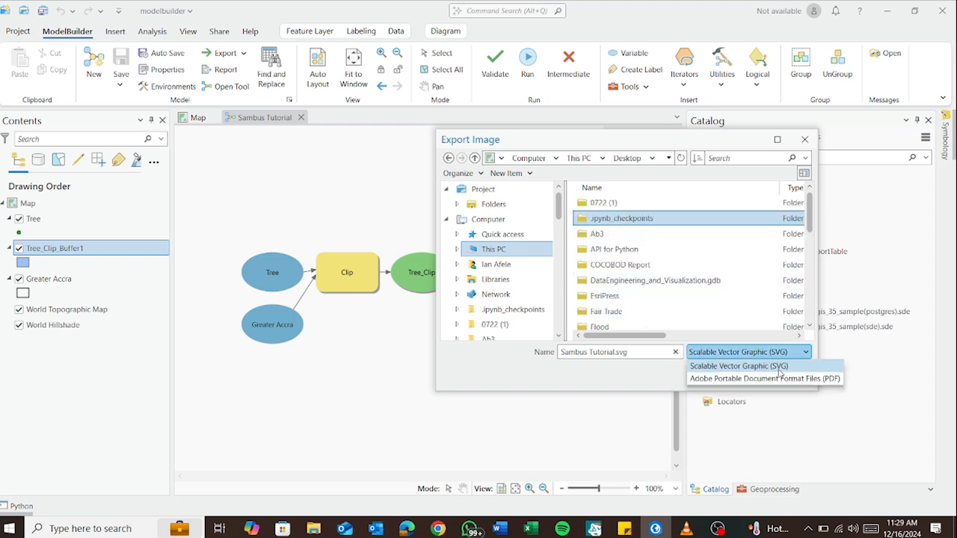
{"action": "left_click", "coordinate": [781, 378]}
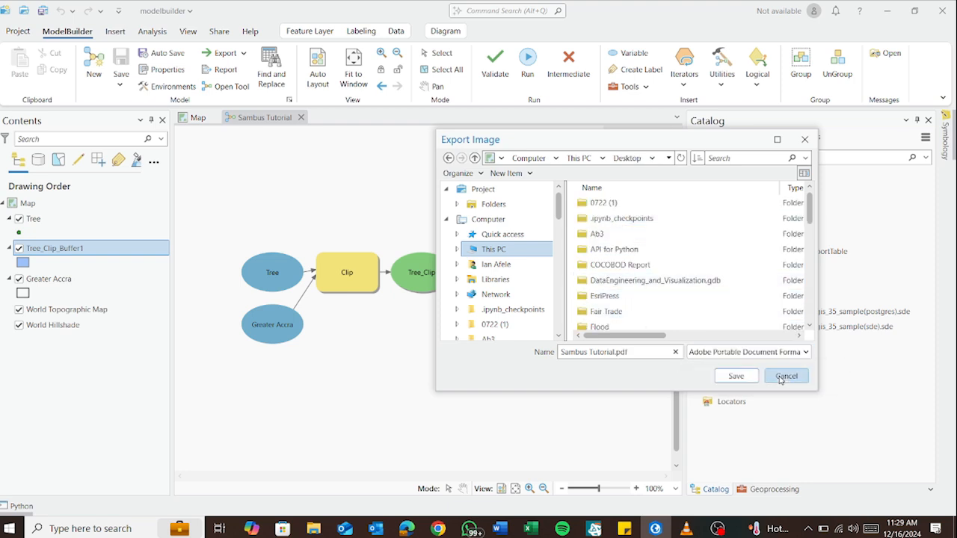
{"action": "left_click", "coordinate": [734, 376]}
{"action": "left_click", "coordinate": [748, 179]}
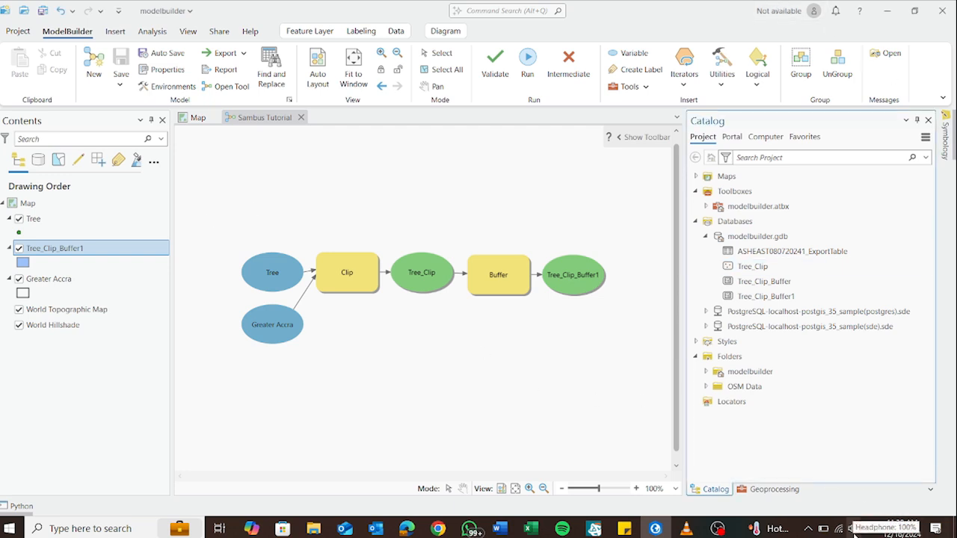
Show the Windows desktop and refresh it to locate the exported Sambus Tutorial file
{"action": "key", "text": "super+d"}
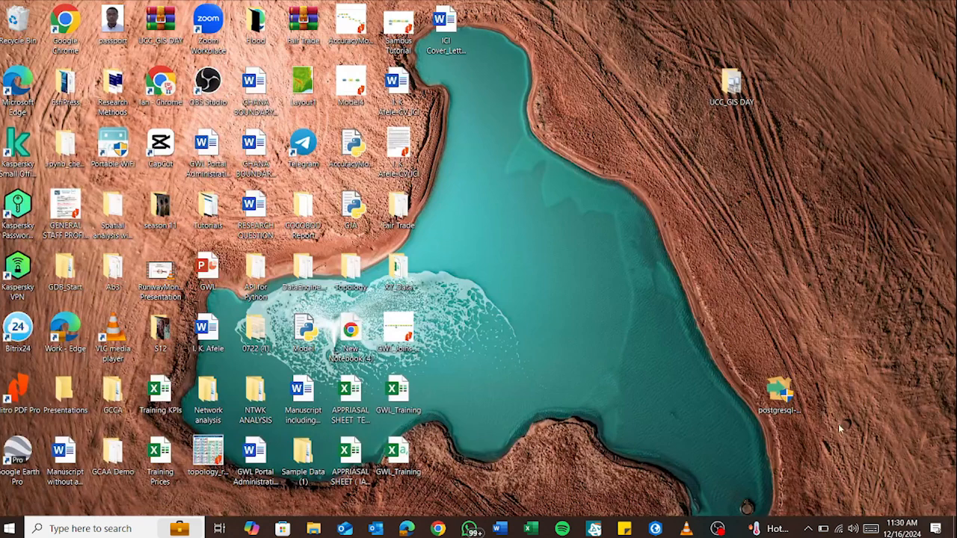
{"action": "right_click", "coordinate": [580, 238]}
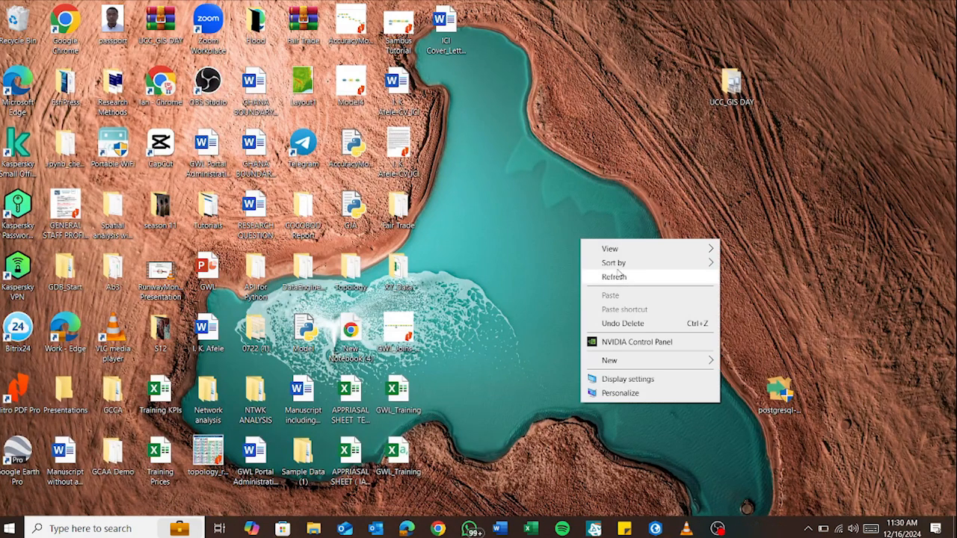
{"action": "left_click", "coordinate": [621, 278]}
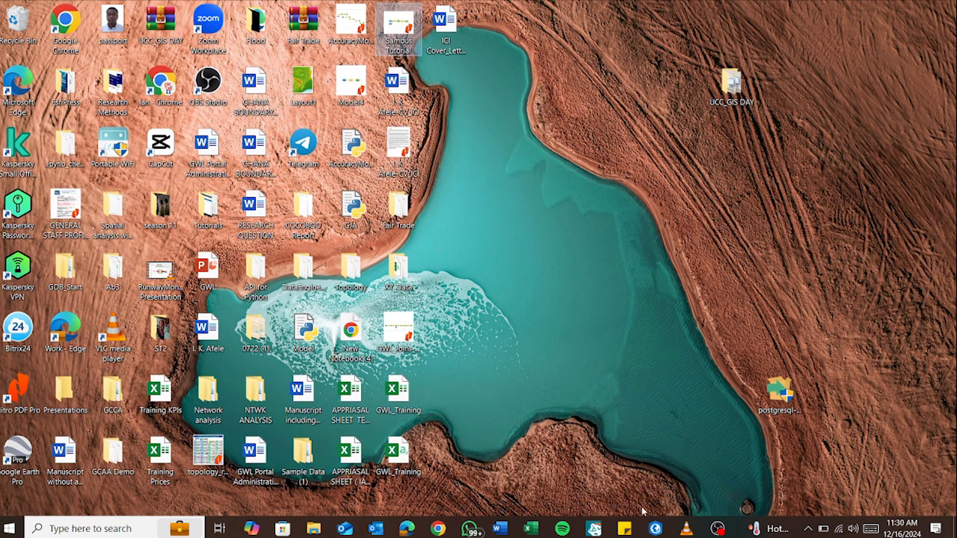
Switch to Sambus Tutorial.pdf in Nitro PDF Pro and examine the exported model diagram
{"action": "left_click", "coordinate": [655, 528]}
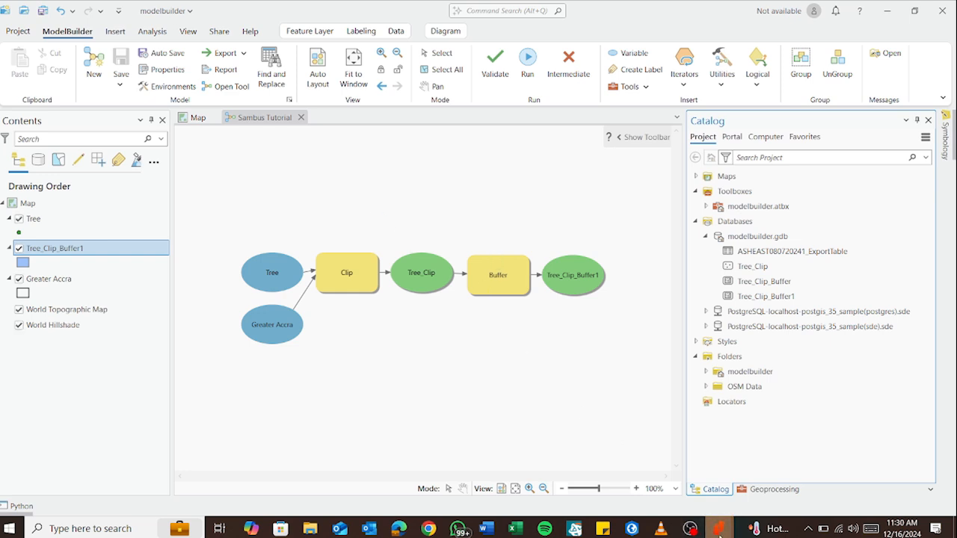
{"action": "mouse_move", "coordinate": [718, 528]}
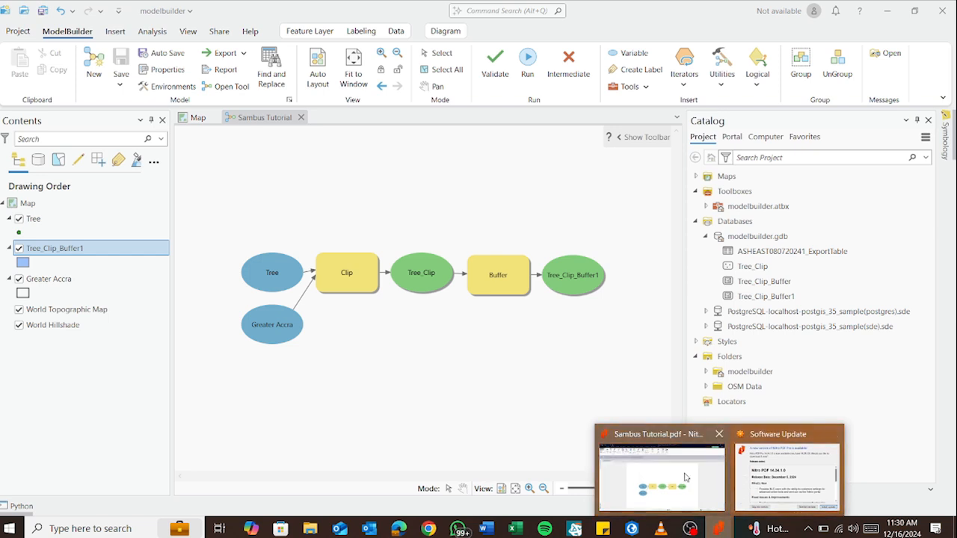
{"action": "left_click", "coordinate": [661, 471]}
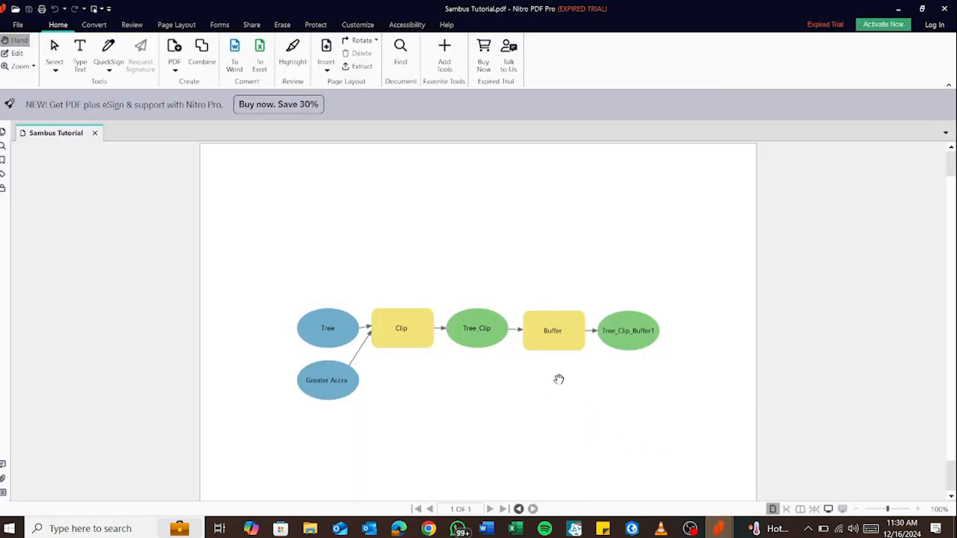
{"action": "scroll", "coordinate": [557, 380], "scroll_direction": "down", "scroll_amount": 2}
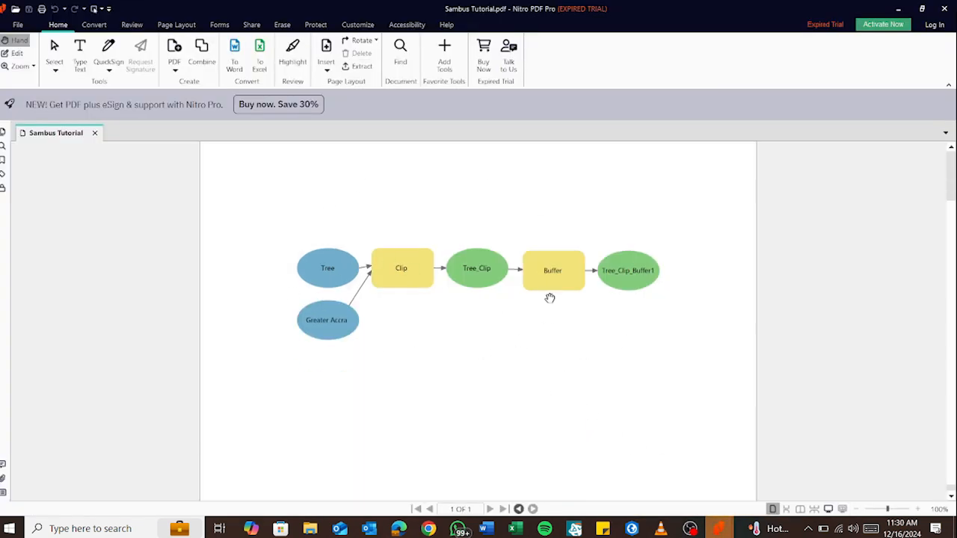